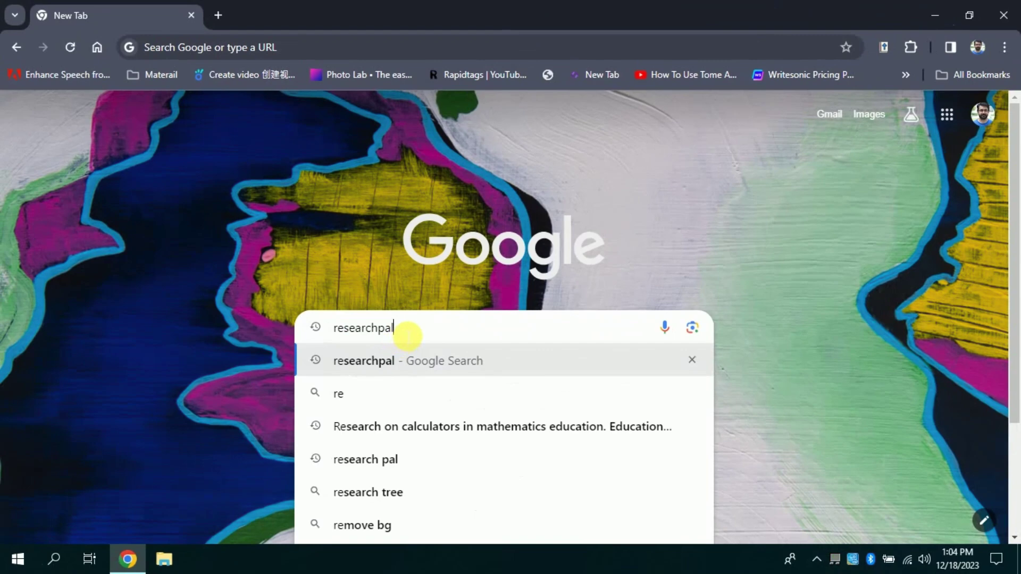
Run the Google search for the typed query 'researchpal'.
mouse_move(407, 336)
mouse_down()
mouse_move(336, 336)
mouse_move(410, 337)
mouse_up()
key(Return)
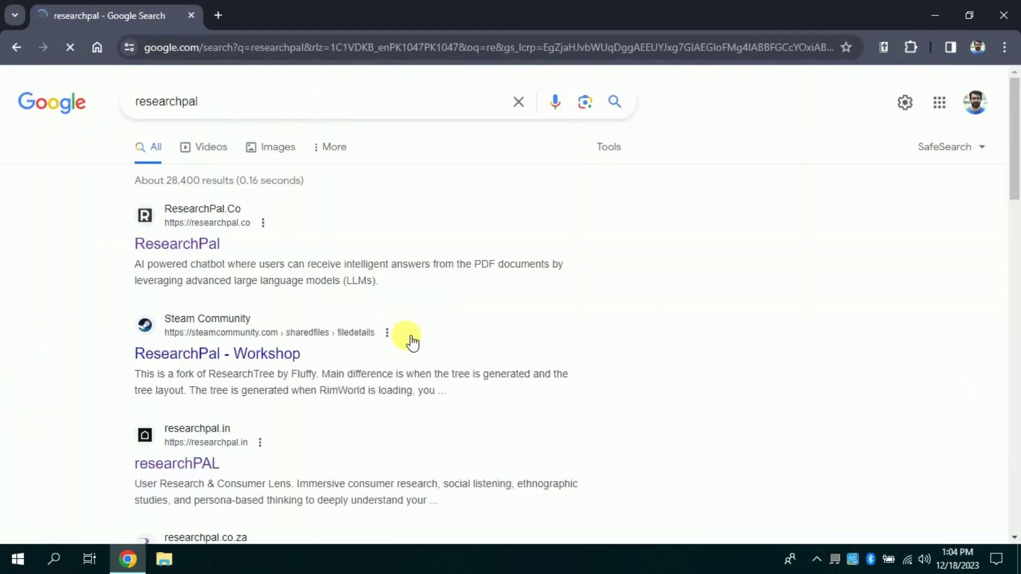
Open researchpal.co from the results and scroll through the first feature cards.
click(186, 249)
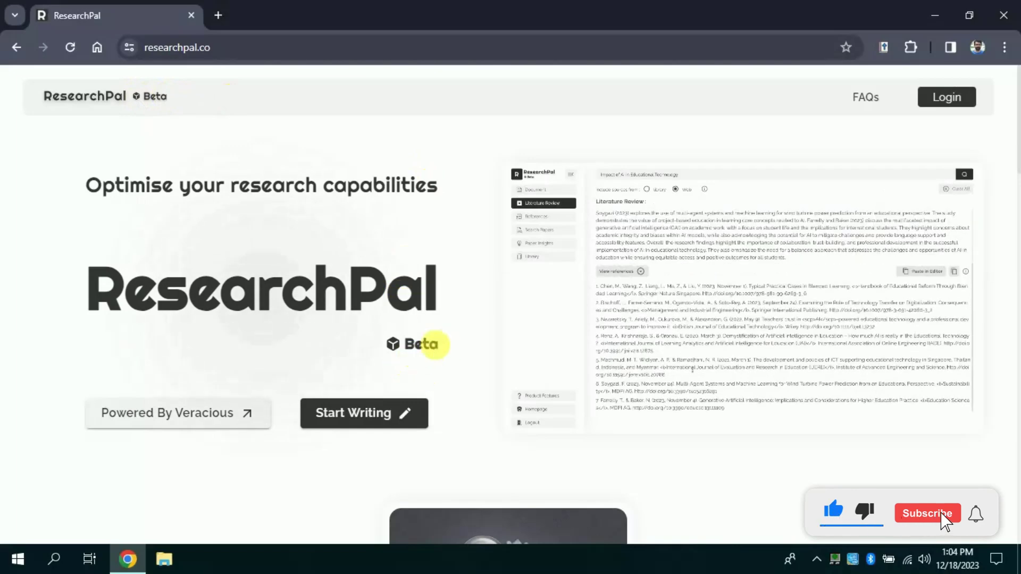
scroll(1013, 144, down, 2)
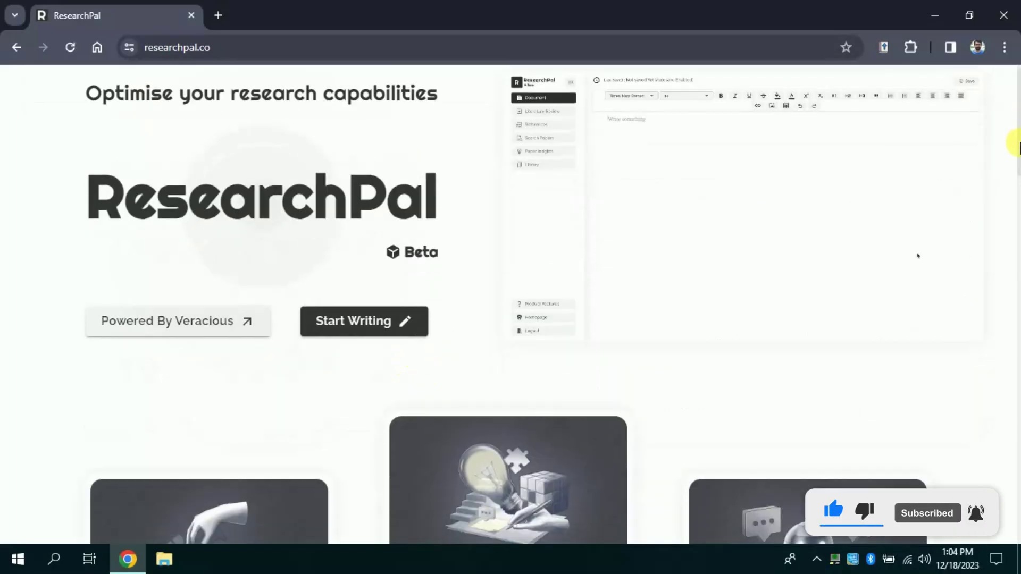
drag(1016, 145, 1015, 207)
drag(231, 360, 101, 360)
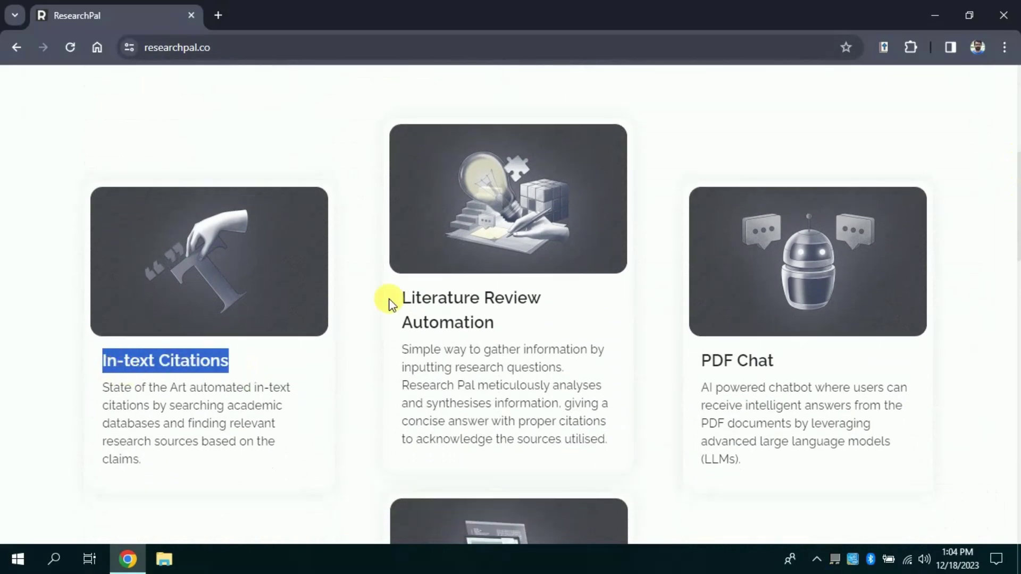
drag(495, 322, 459, 270)
scroll(831, 201, down, 3)
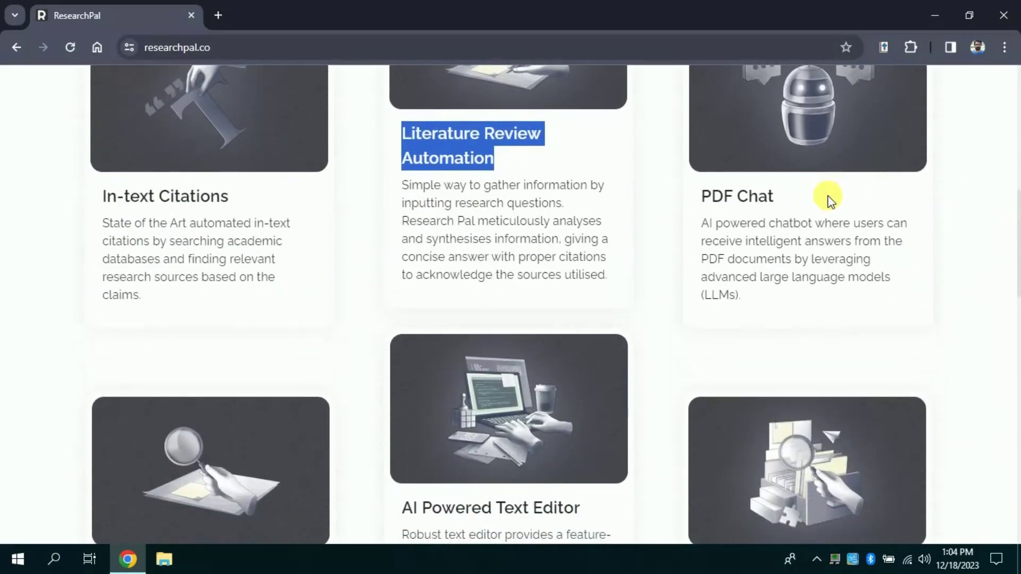
Browse the remaining features, including AI Powered Text Editor, and return to the top.
drag(832, 201, 699, 201)
drag(1013, 224, 1013, 282)
drag(161, 325, 103, 328)
drag(580, 261, 400, 274)
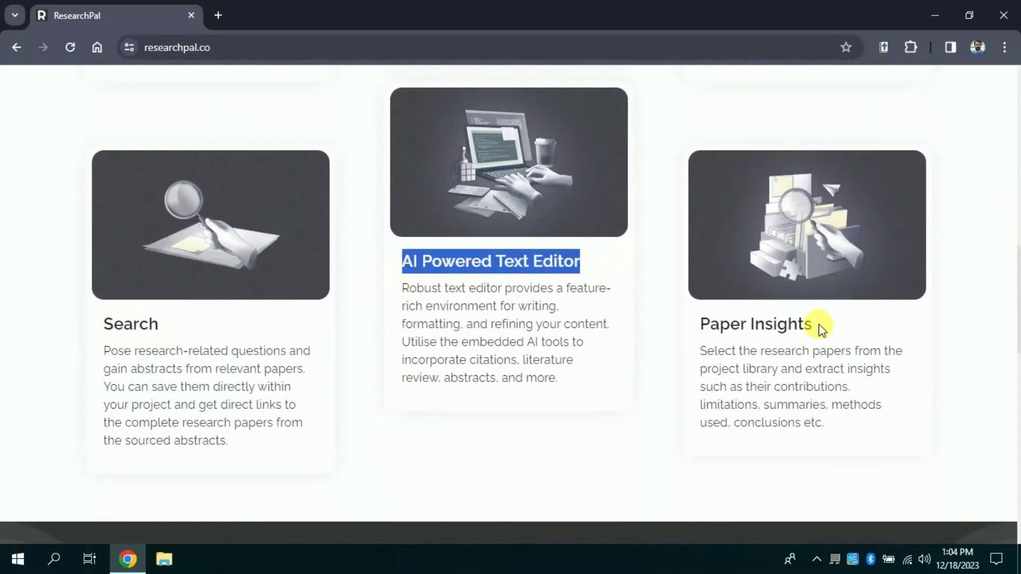
drag(823, 329, 699, 328)
drag(1010, 289, 1018, 91)
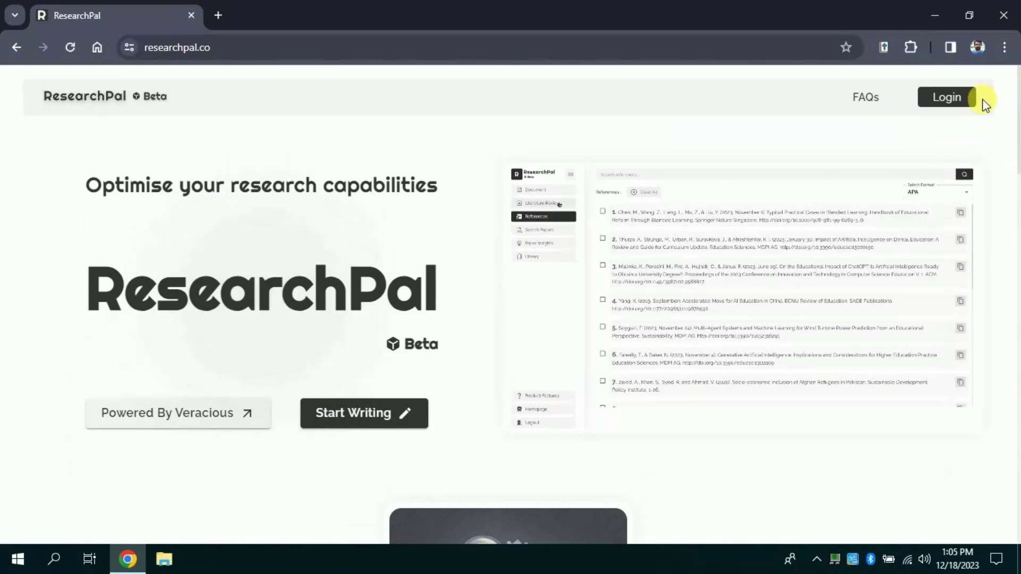
Log in to ResearchPal with a Google account.
click(949, 98)
click(512, 425)
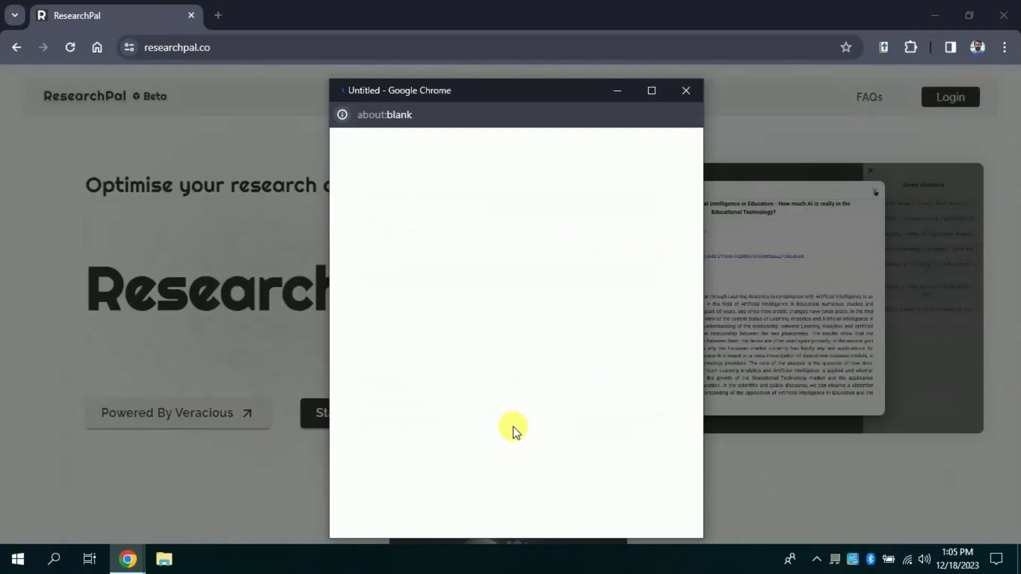
click(494, 327)
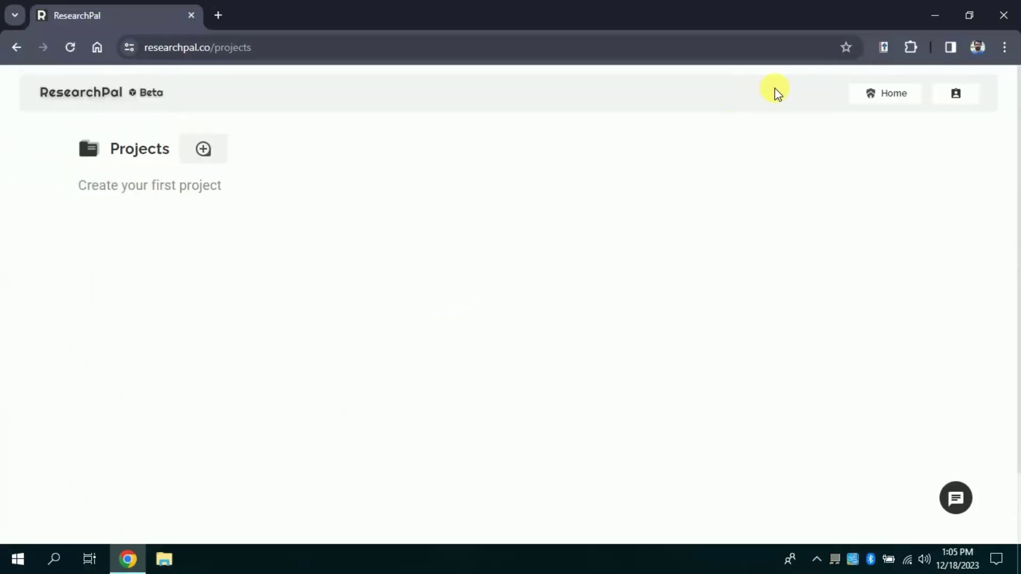
click(871, 101)
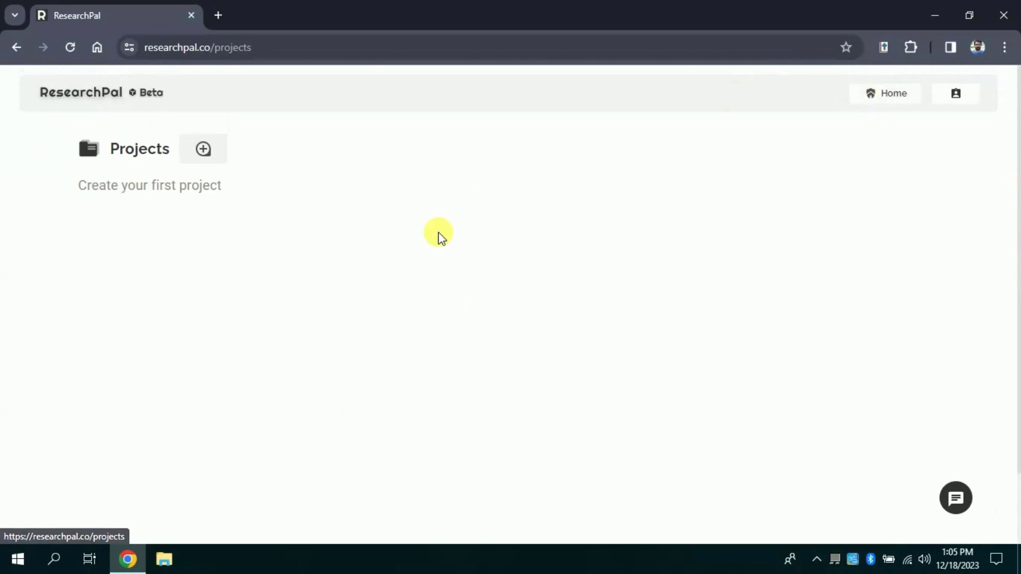
Create a new project named 'AI tools for research', fixing the misspelled name.
click(203, 151)
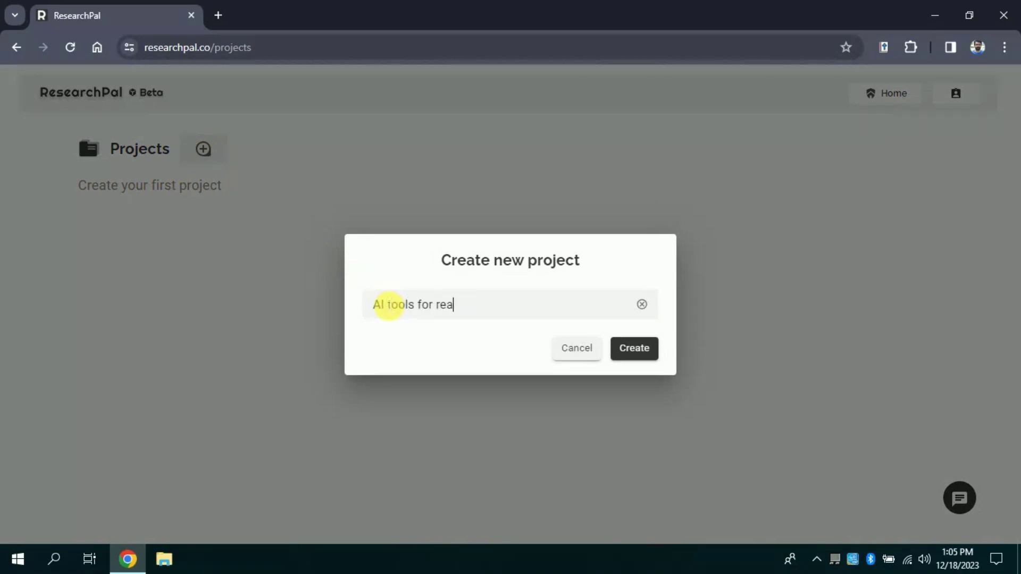
drag(491, 306, 448, 307)
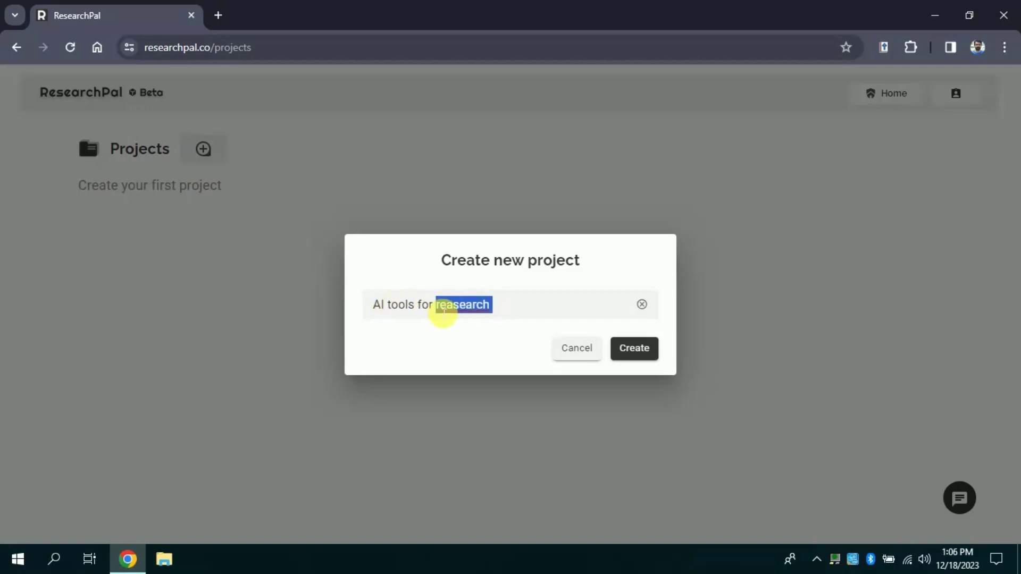
text(res)
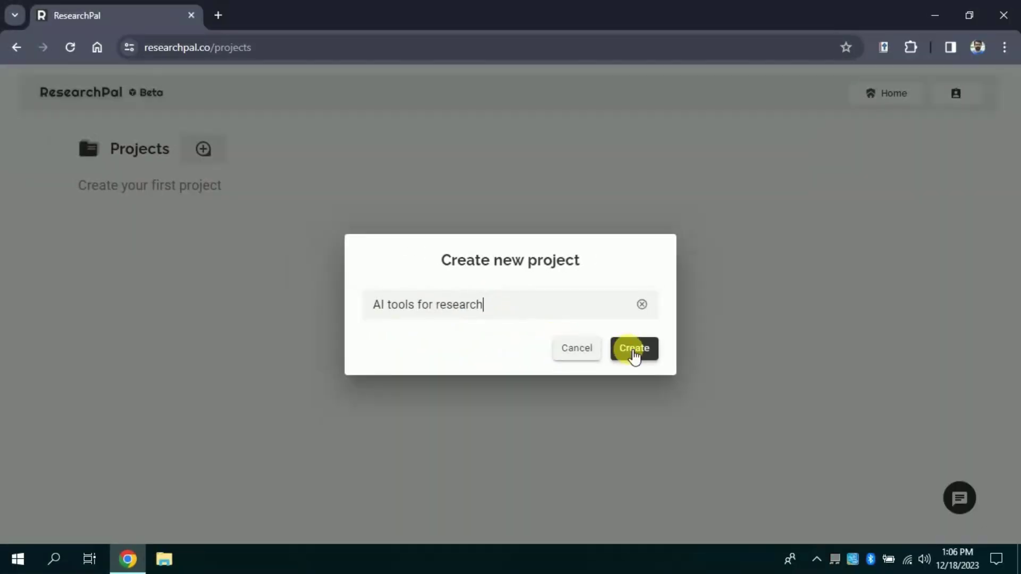
click(633, 352)
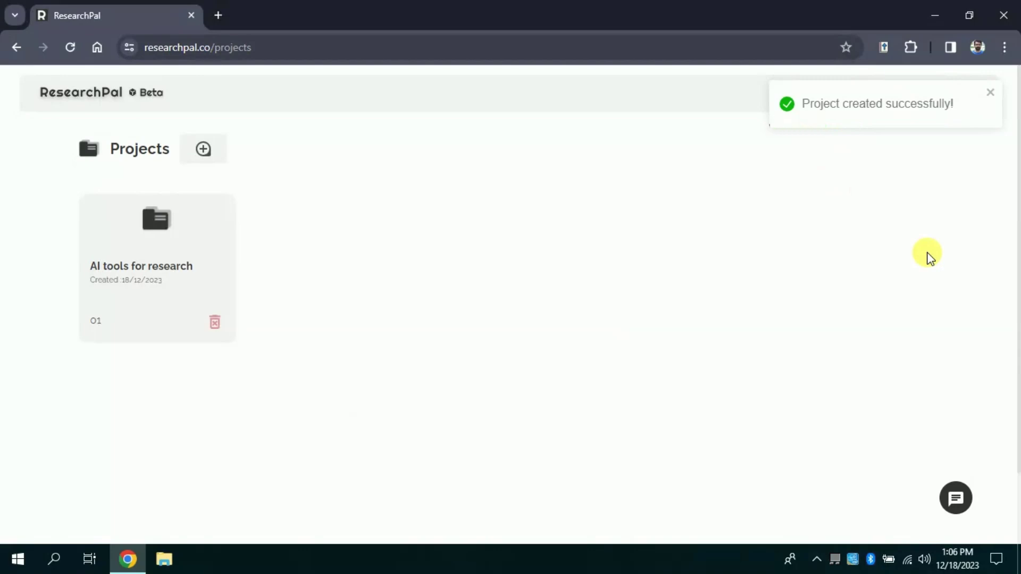
Open the AI tools for research project and check its Times New Roman 12 editor settings.
click(169, 247)
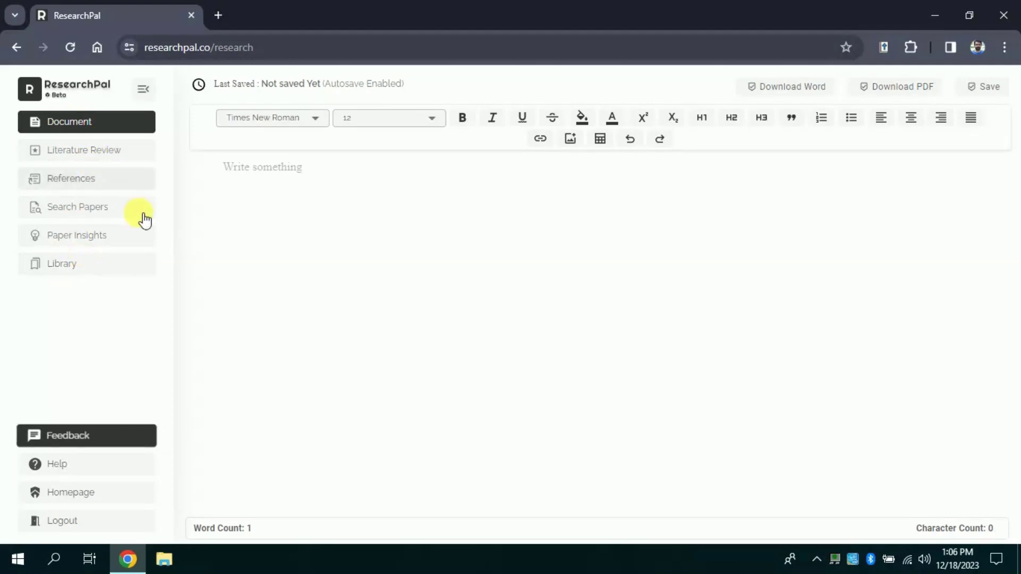
click(281, 174)
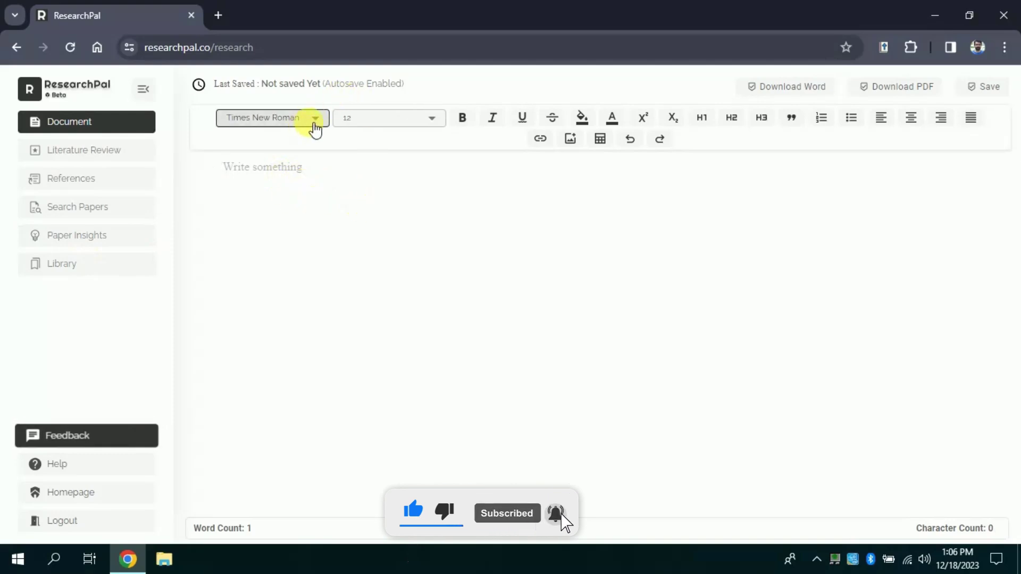
click(314, 119)
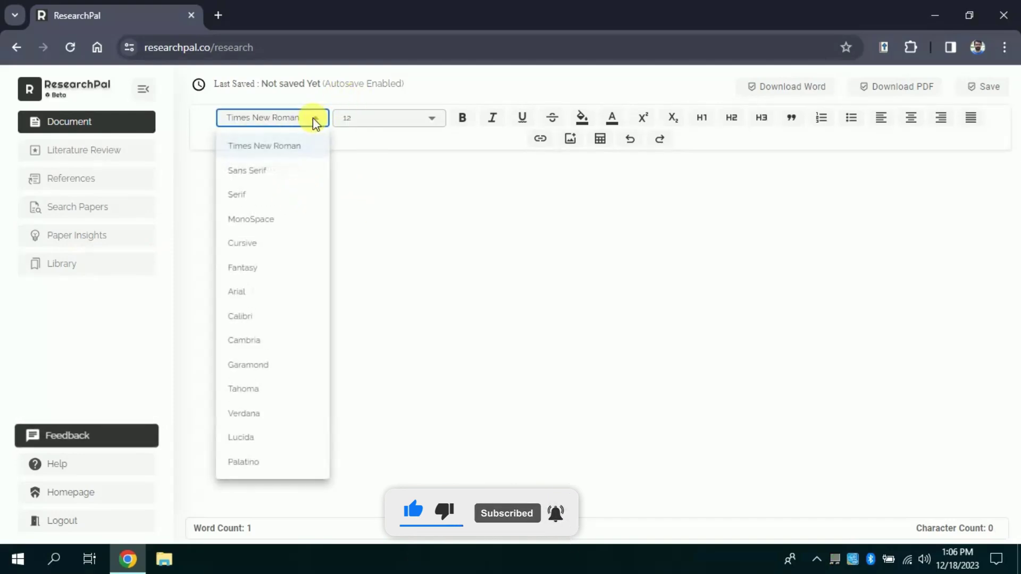
click(314, 119)
click(394, 114)
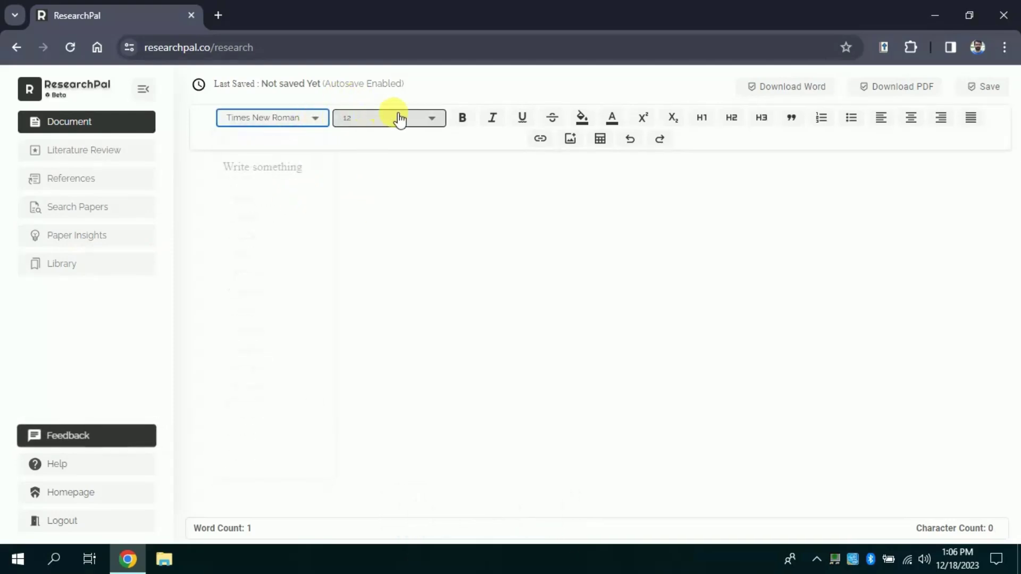
click(445, 119)
click(445, 118)
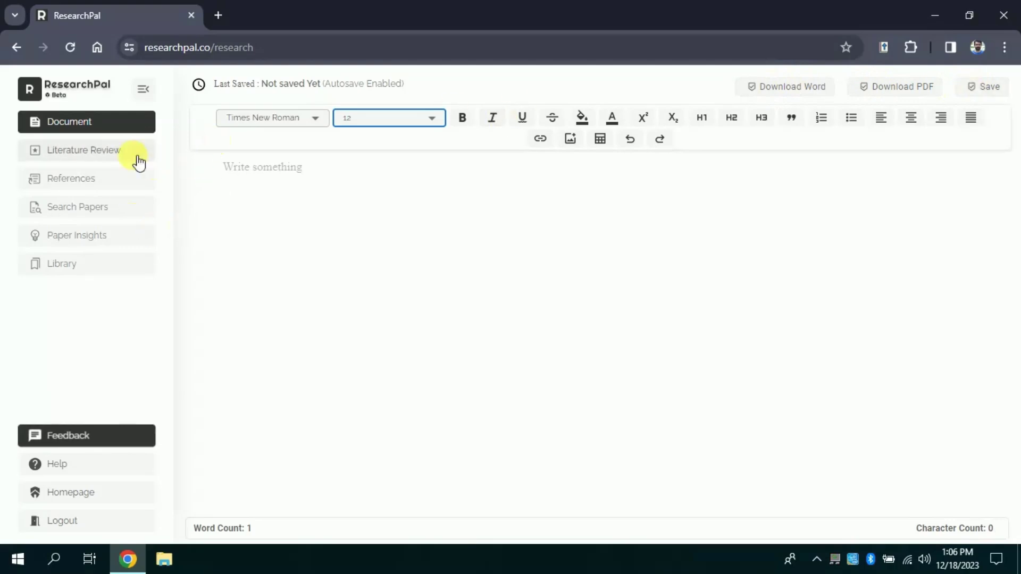
Go to the Literature Review tool from the sidebar.
click(116, 159)
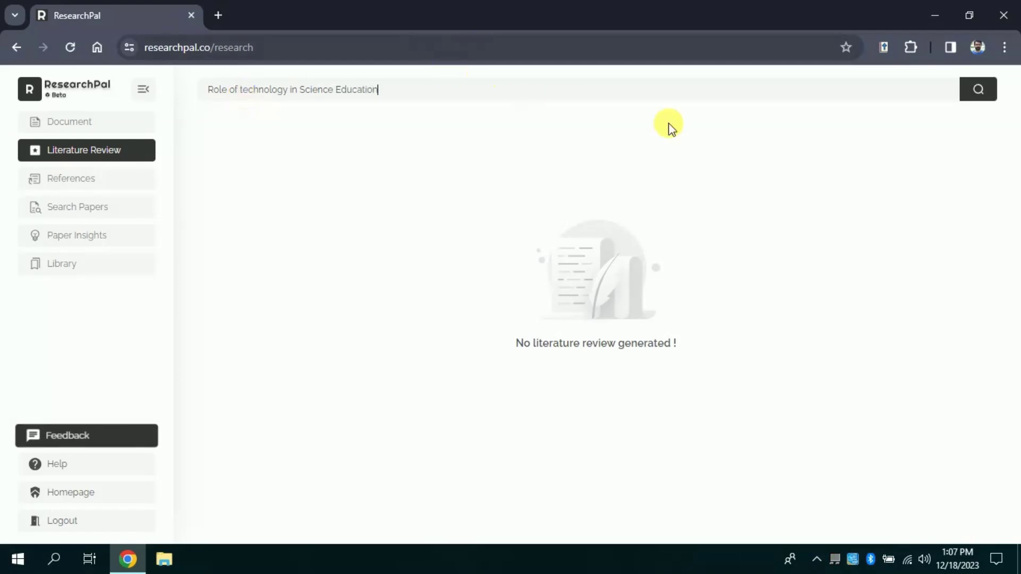
Generate a literature review on Role of technology in Science Education and read through it.
click(982, 94)
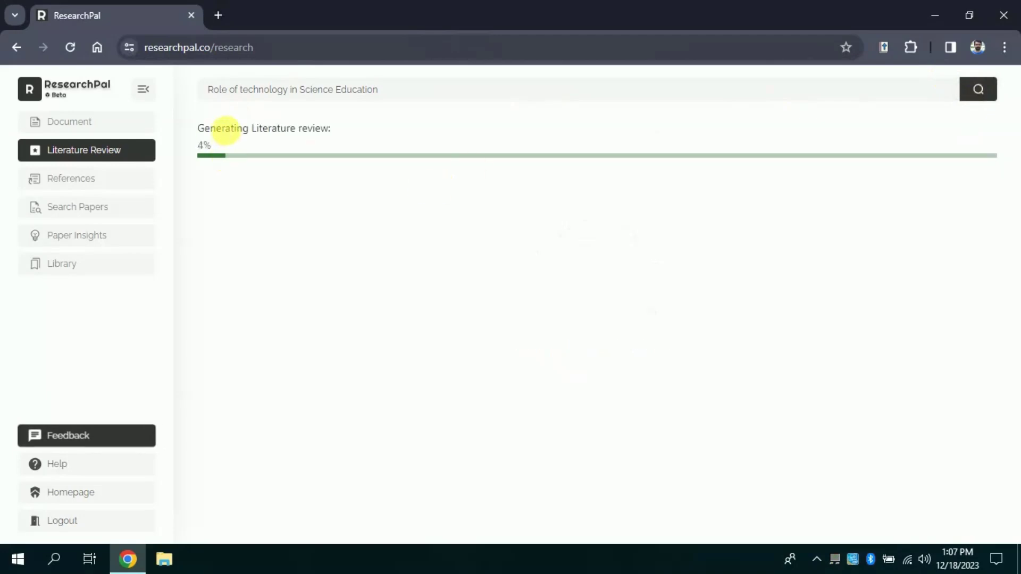
drag(197, 129, 357, 132)
click(358, 132)
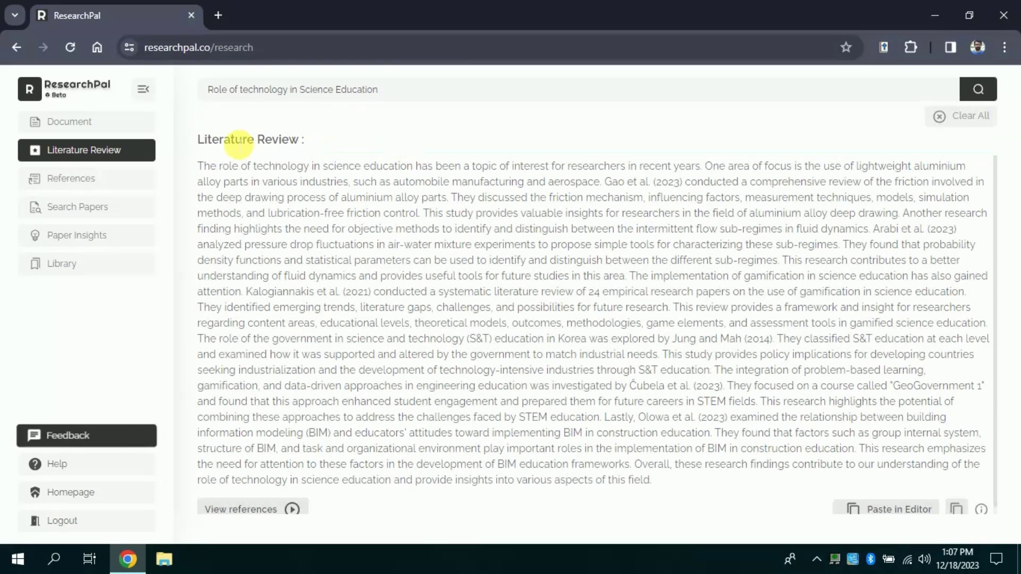
scroll(994, 175, down, 1)
scroll(994, 189, up, 1)
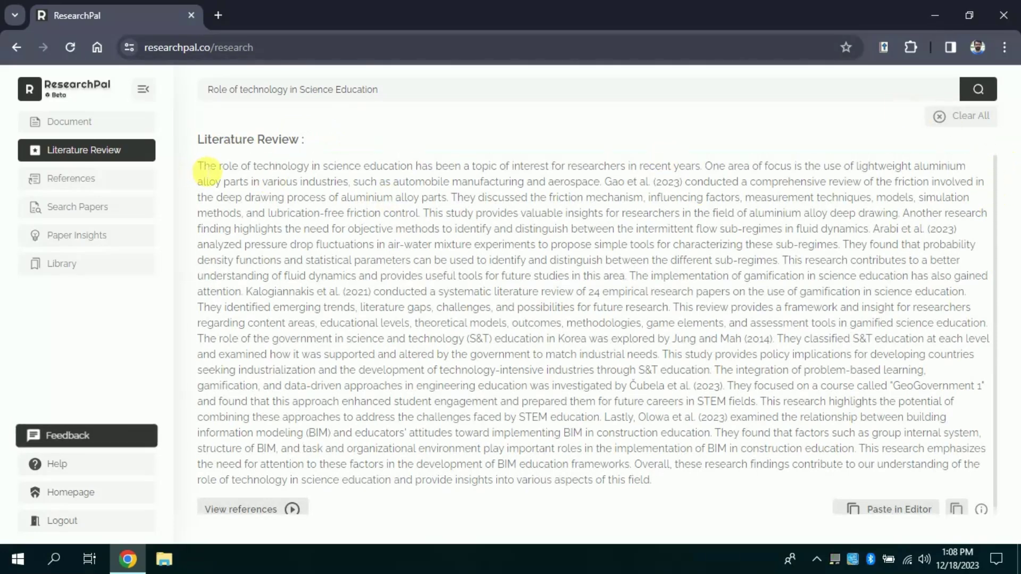
drag(204, 166, 686, 183)
click(415, 172)
click(605, 173)
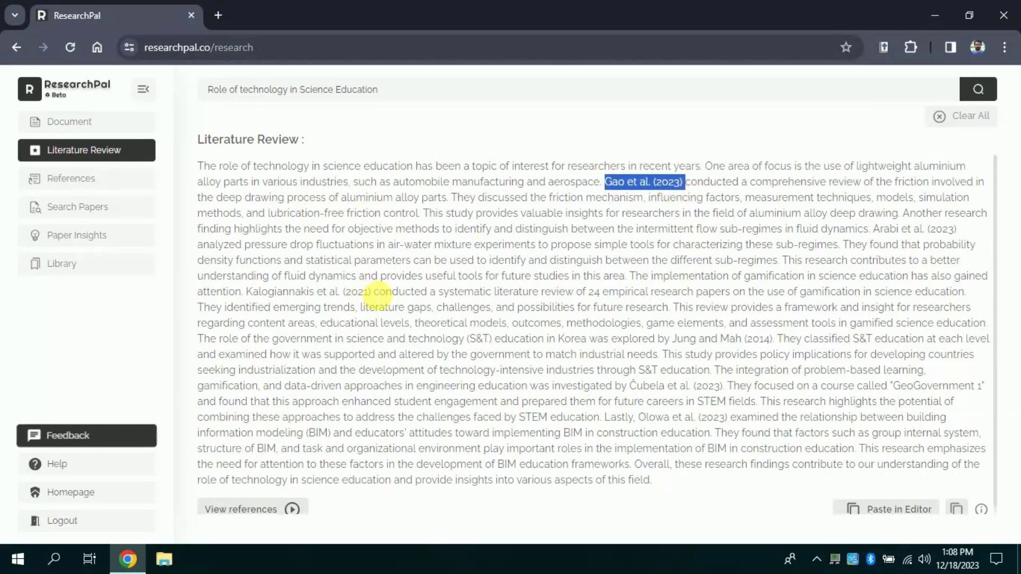
drag(372, 291, 315, 292)
scroll(996, 329, down, 1)
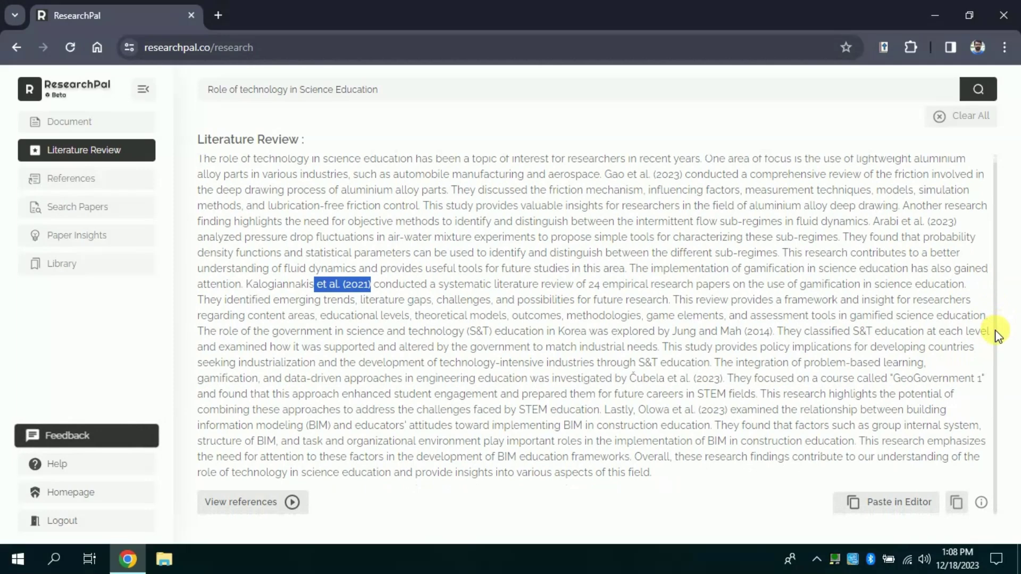
Expand the six references below the review and scroll through them.
click(255, 513)
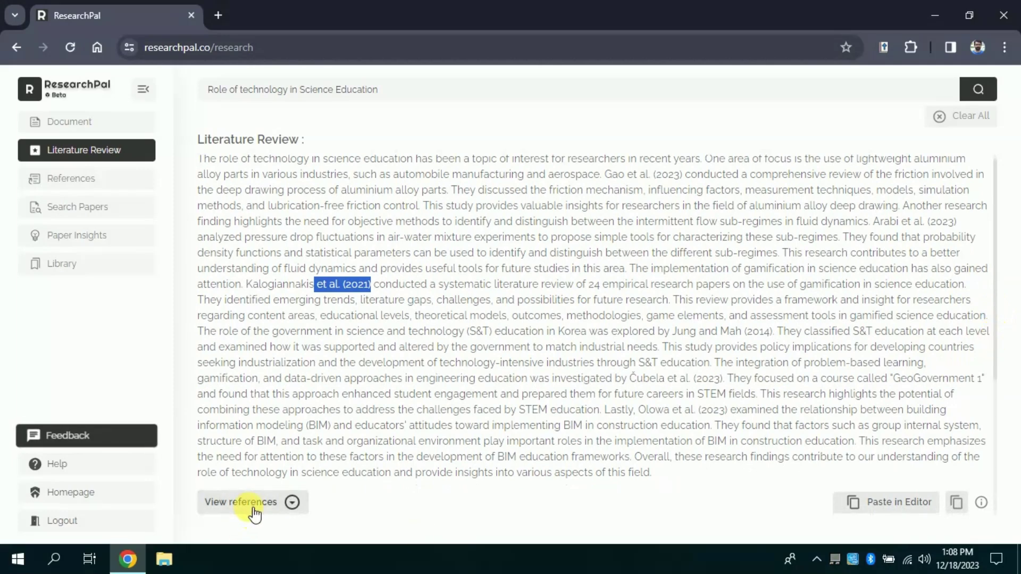
scroll(997, 400, down, 4)
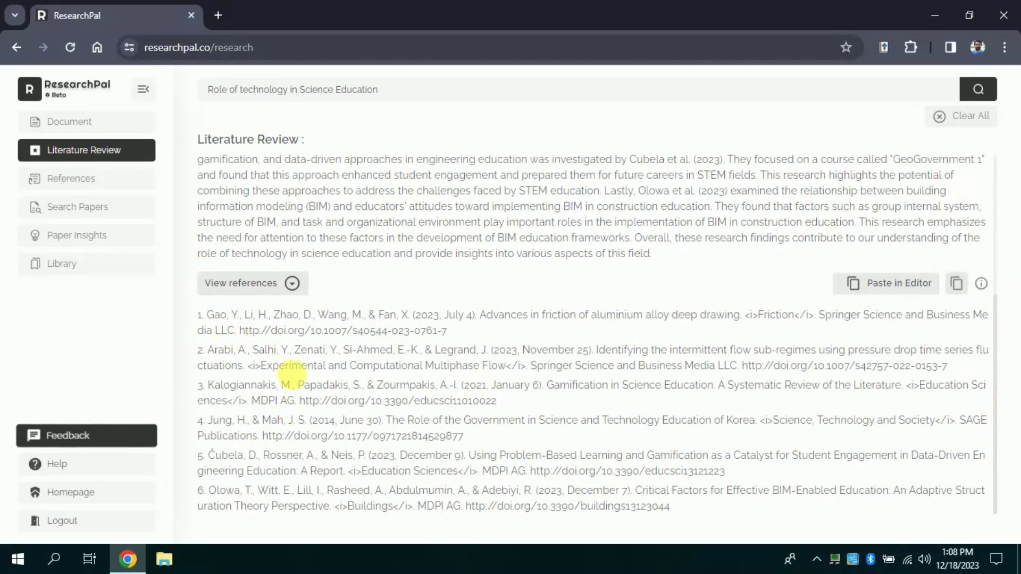
scroll(340, 382, up, 4)
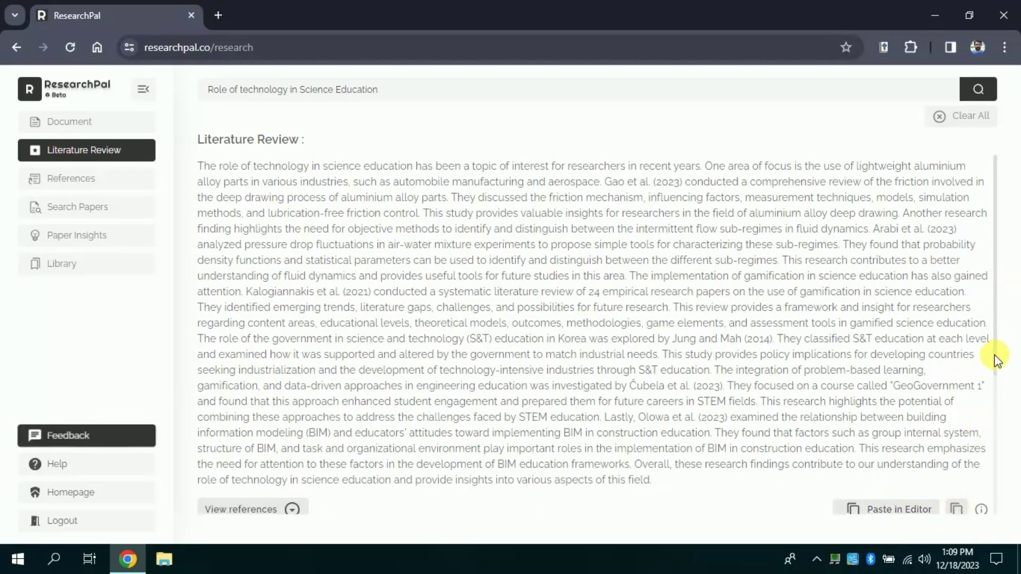
scroll(994, 366, down, 1)
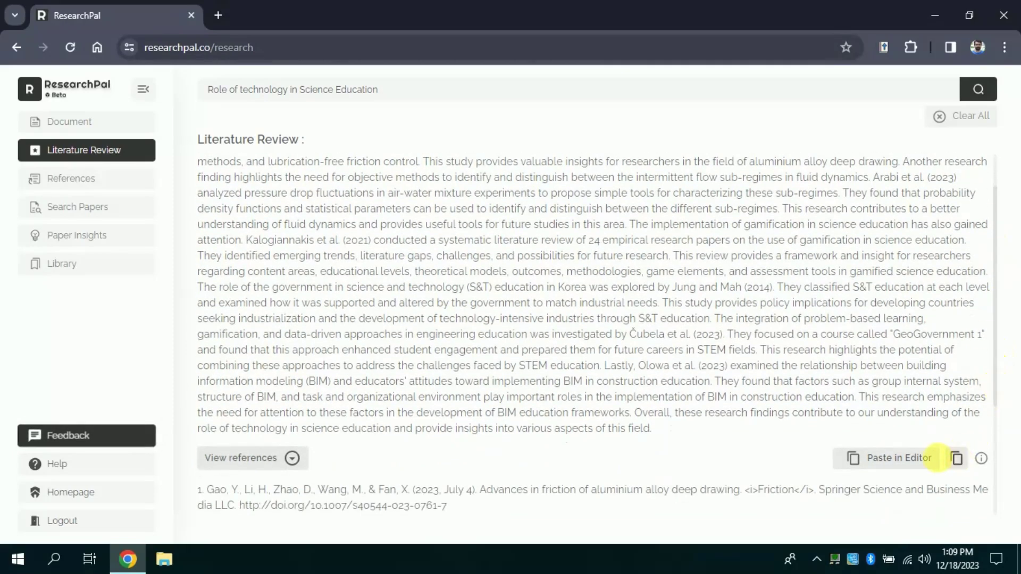
Paste the generated review into the project's document.
click(893, 462)
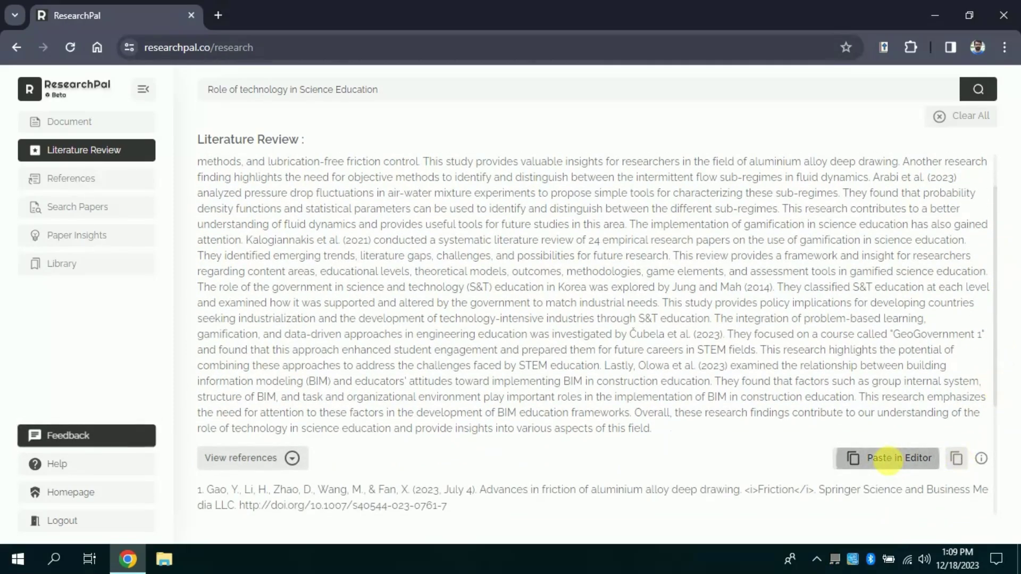
click(72, 128)
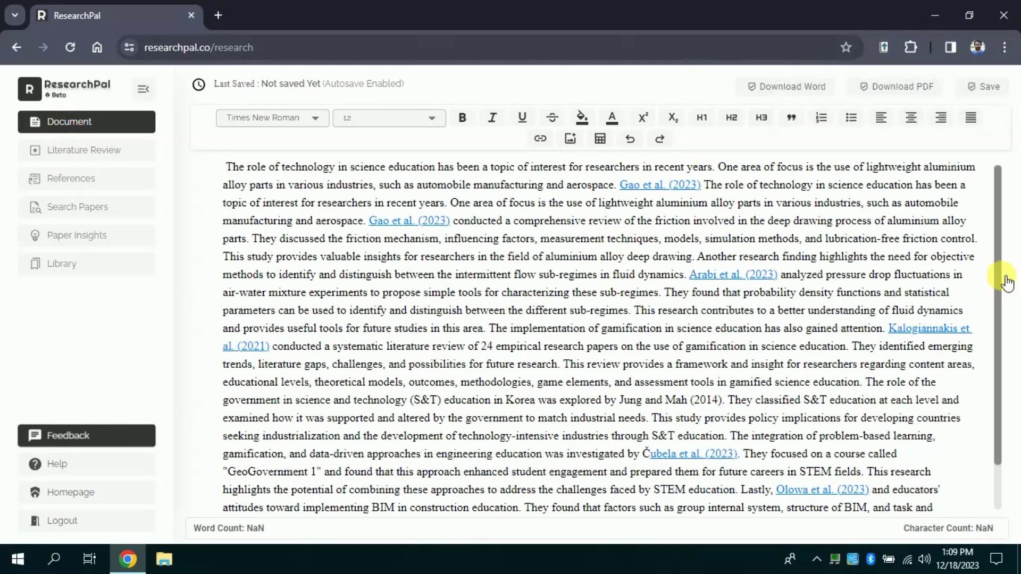
drag(1003, 283, 1003, 201)
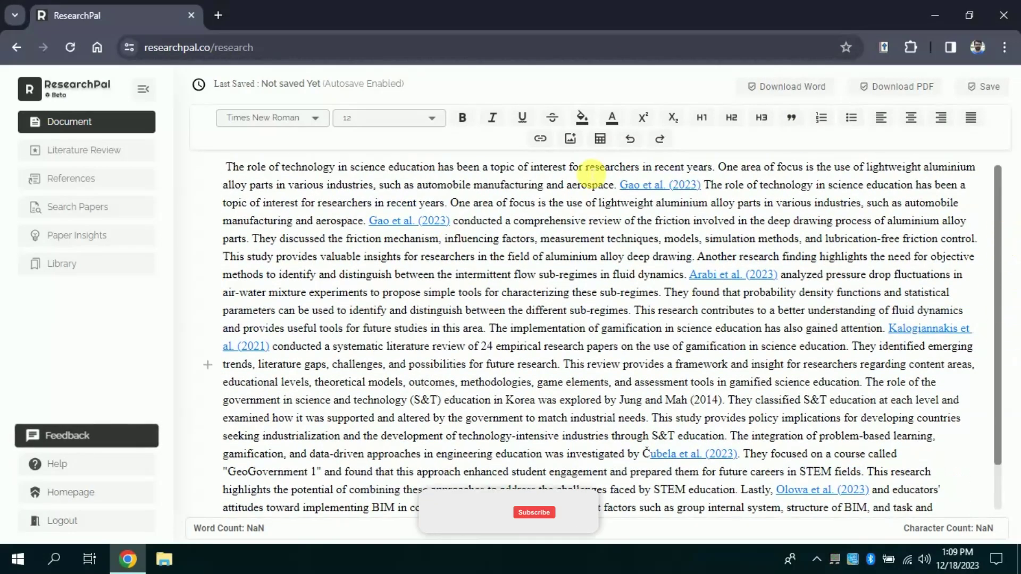
Test editing with 'You can make changes', remove it, and select the Gao et al. (2023) link.
click(712, 167)
text(You)
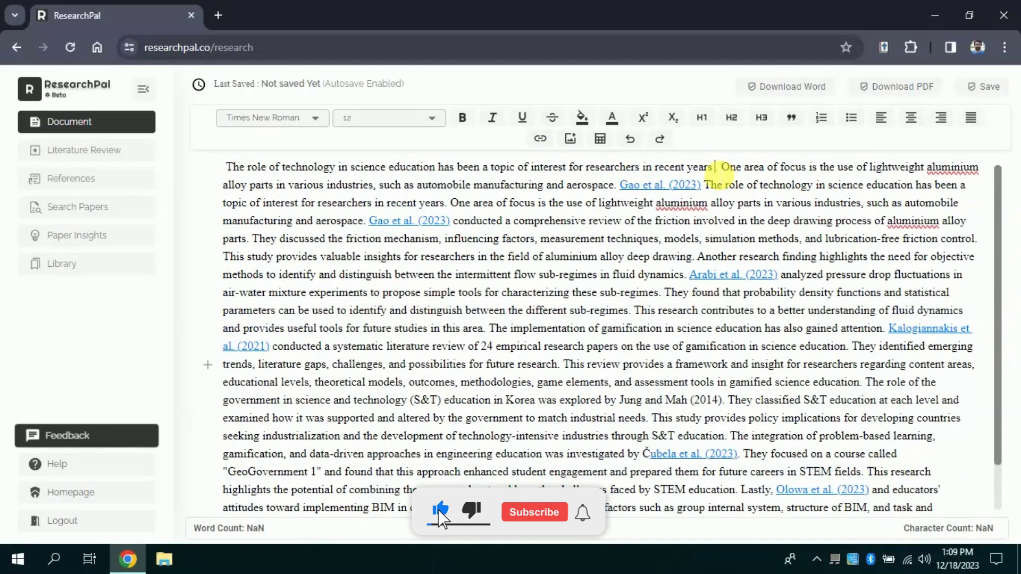
text( can make changes)
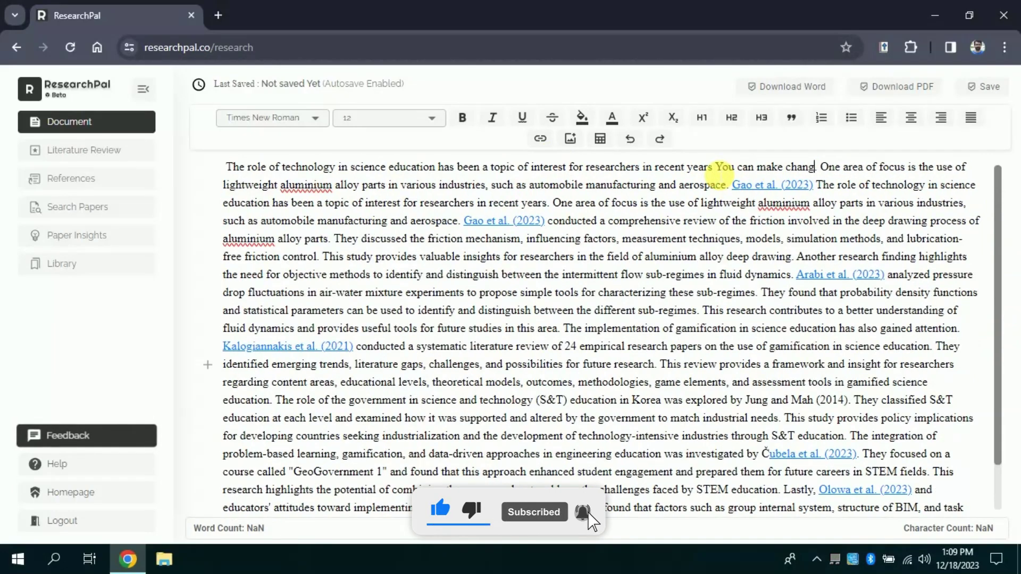
key(BackSpace)
key(BackSpace)
key(BackSpace)
key(BackSpace)
key(BackSpace)
key(BackSpace)
key(BackSpace)
key(BackSpace)
key(BackSpace)
key(BackSpace)
key(BackSpace)
key(BackSpace)
key(BackSpace)
key(BackSpace)
key(BackSpace)
key(BackSpace)
key(BackSpace)
key(BackSpace)
key(BackSpace)
key(BackSpace)
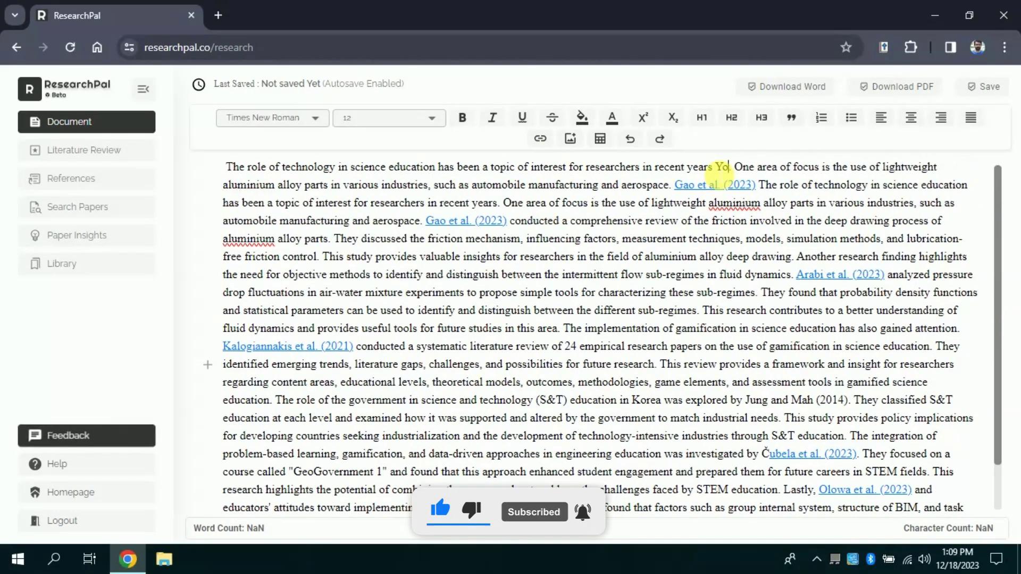
key(BackSpace)
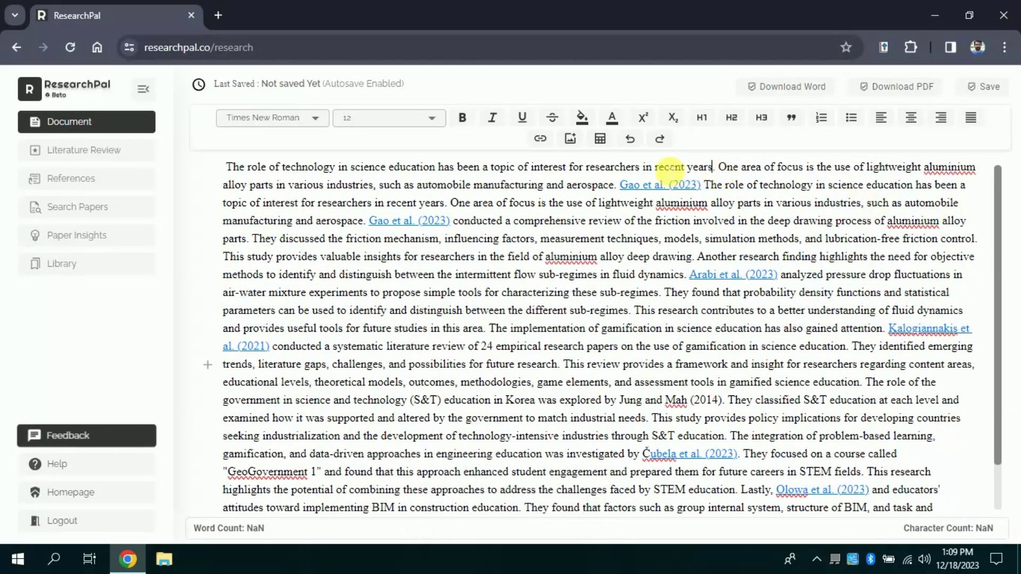
drag(636, 190, 697, 191)
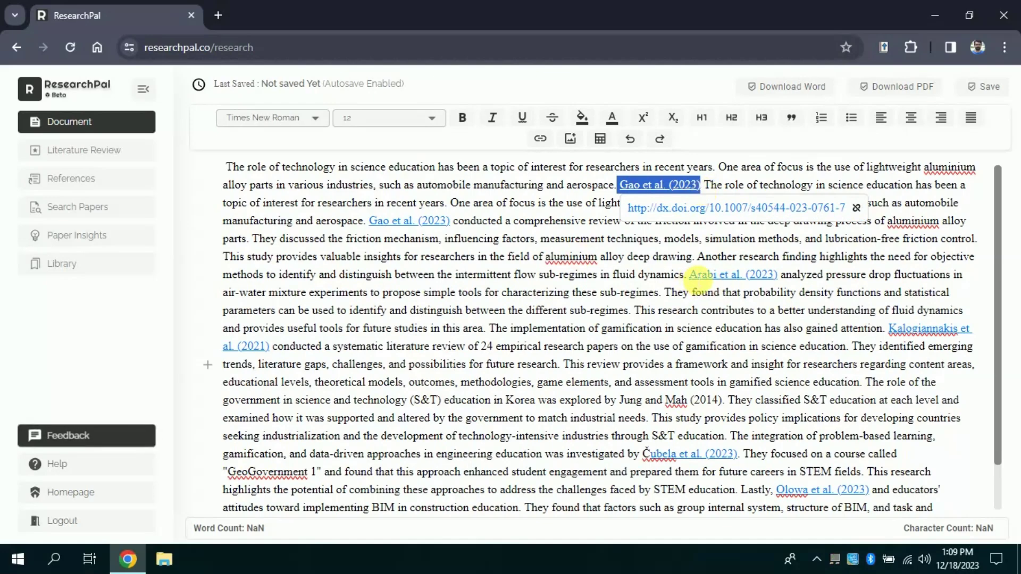
drag(690, 275, 770, 283)
click(775, 276)
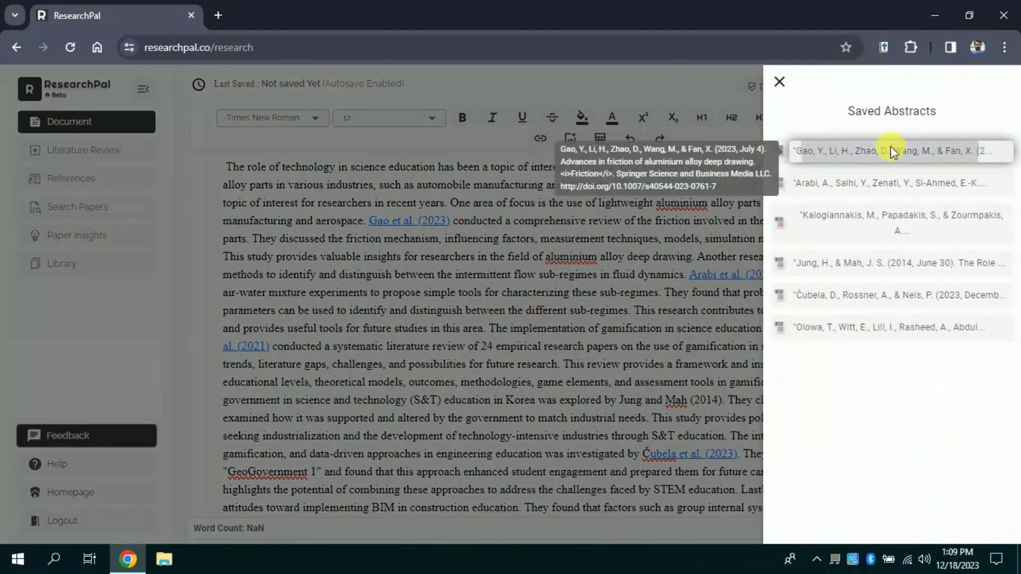
click(890, 146)
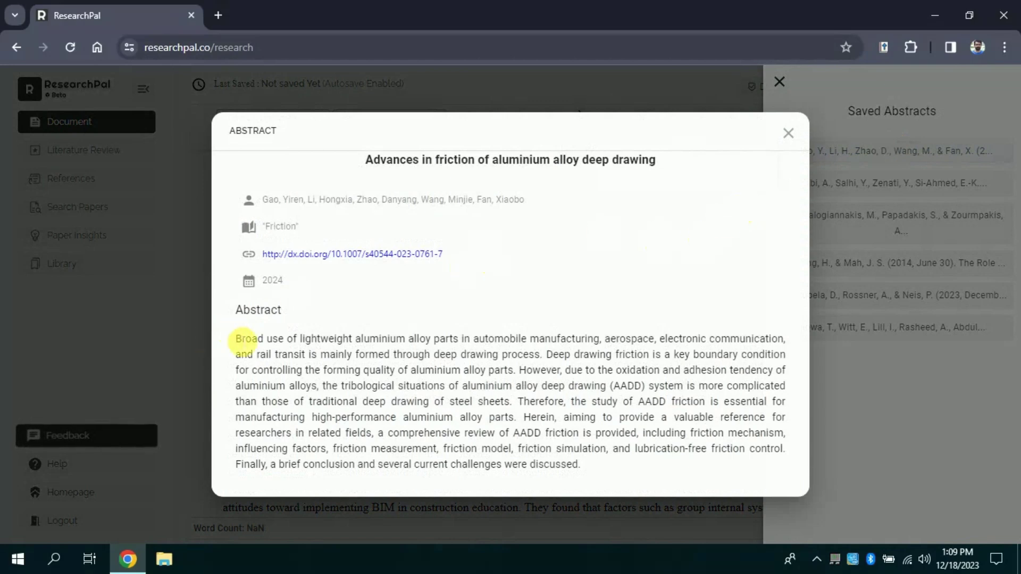
drag(238, 340, 452, 449)
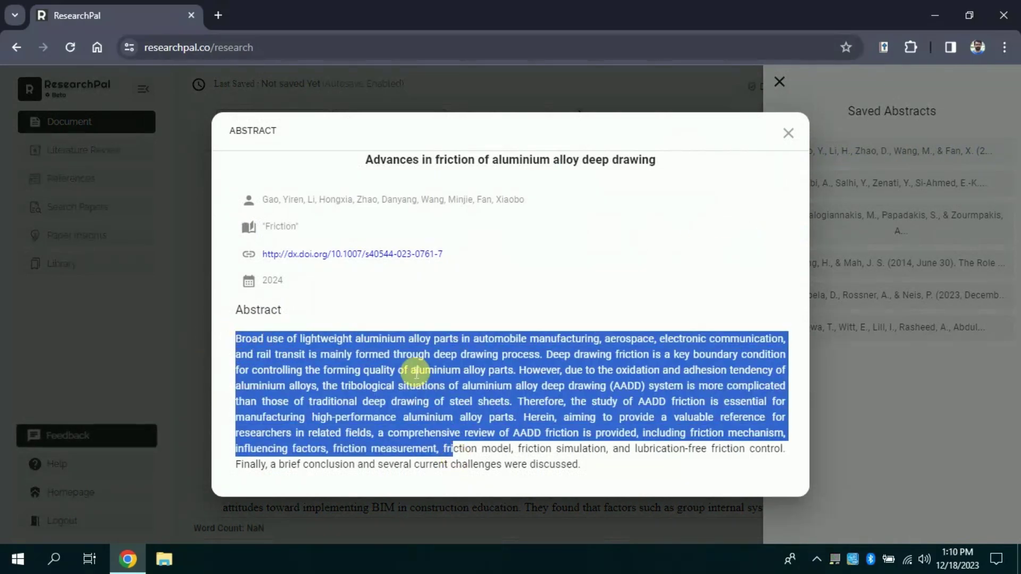
click(417, 373)
click(788, 133)
Open the Arabi et al. citation's Springer Link article in a new tab, then close it.
right_click(739, 280)
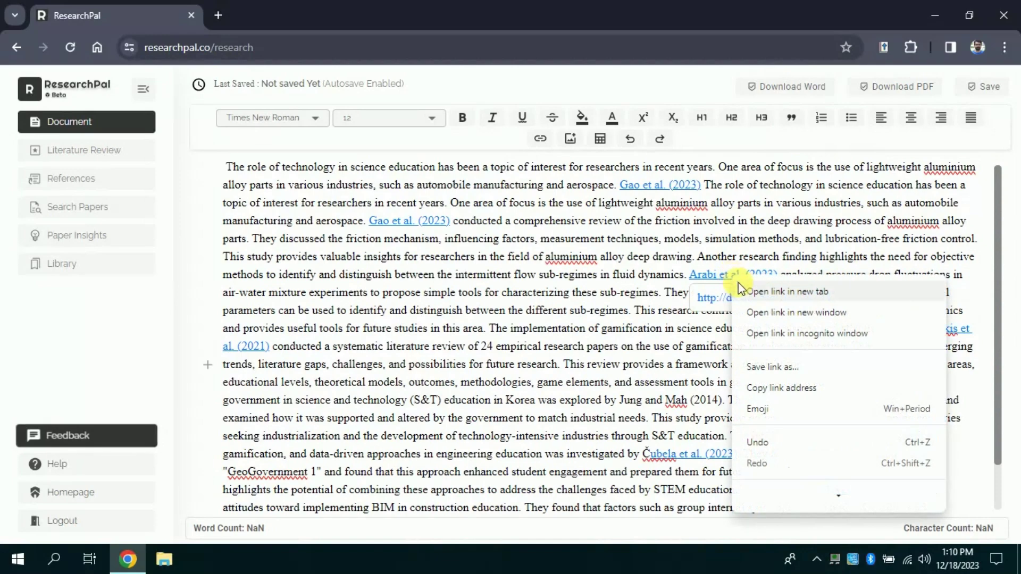
click(740, 288)
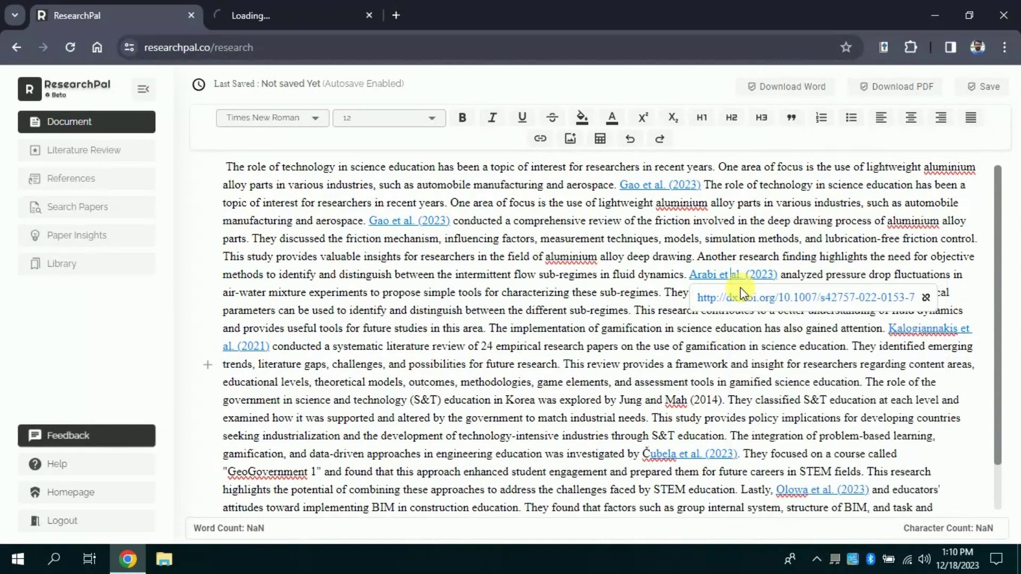
click(278, 11)
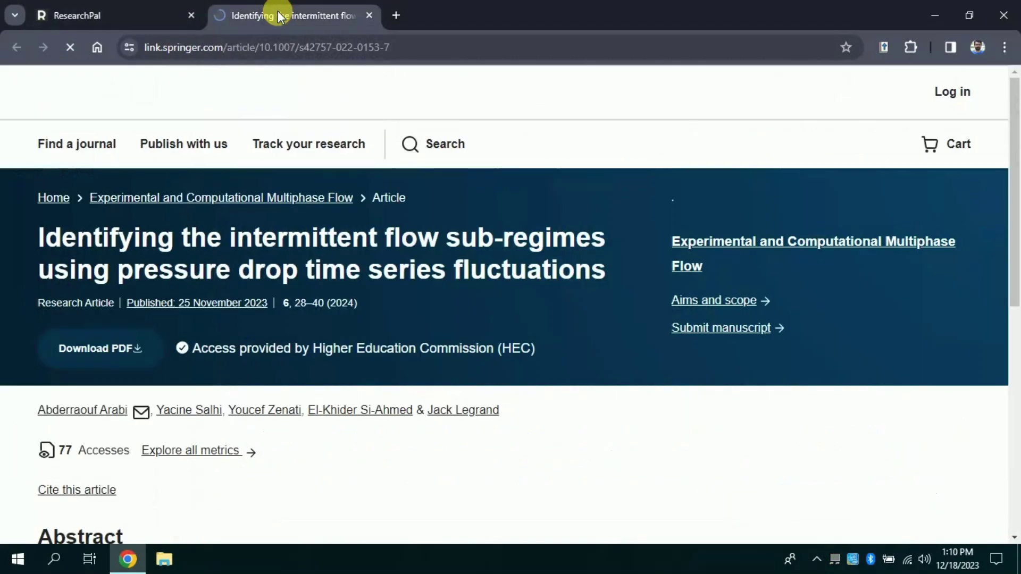
drag(1016, 95, 1008, 50)
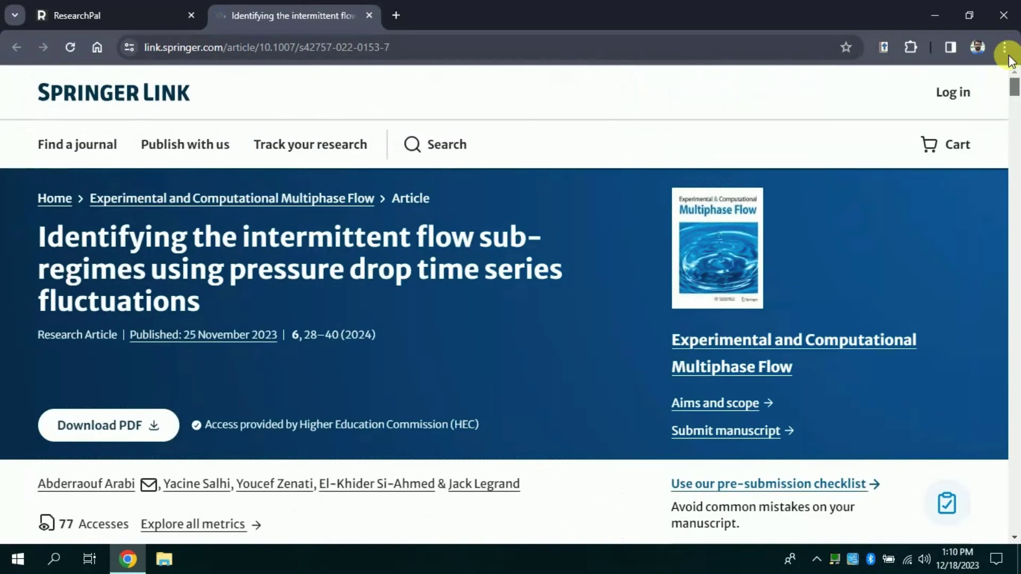
click(373, 17)
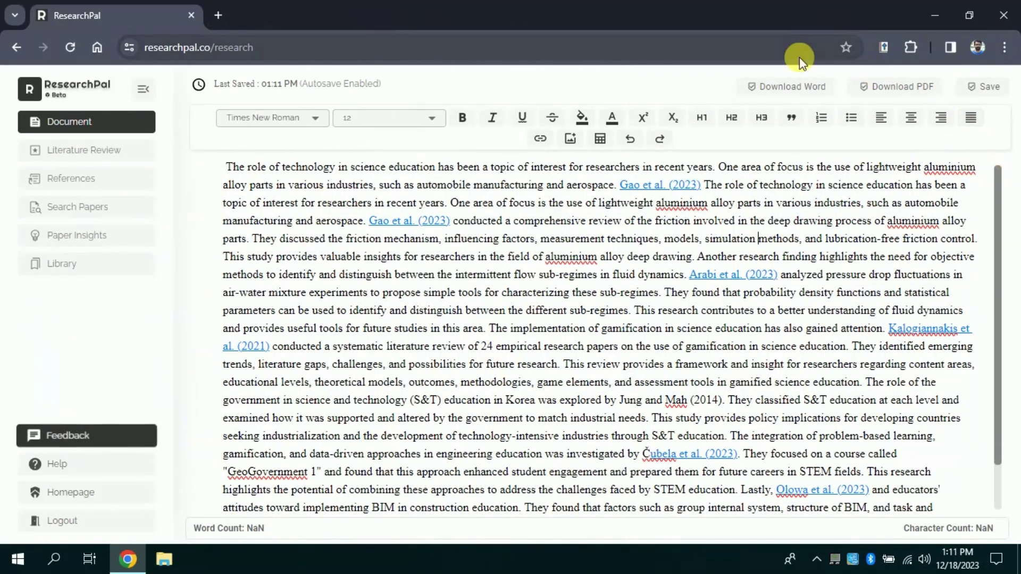
Download the review as the Word document 'AI tools for research' and open it.
click(790, 91)
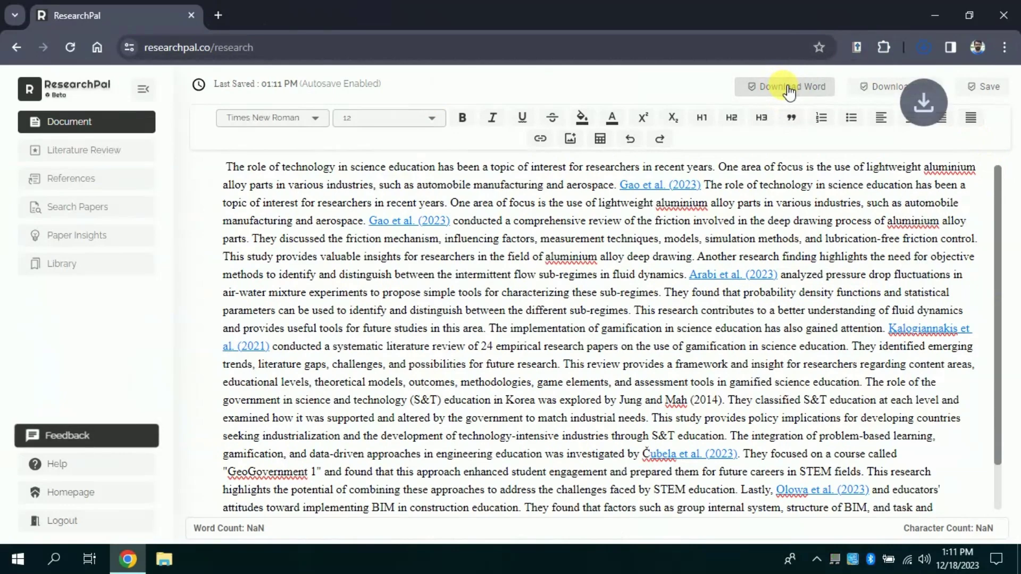
click(926, 46)
click(787, 113)
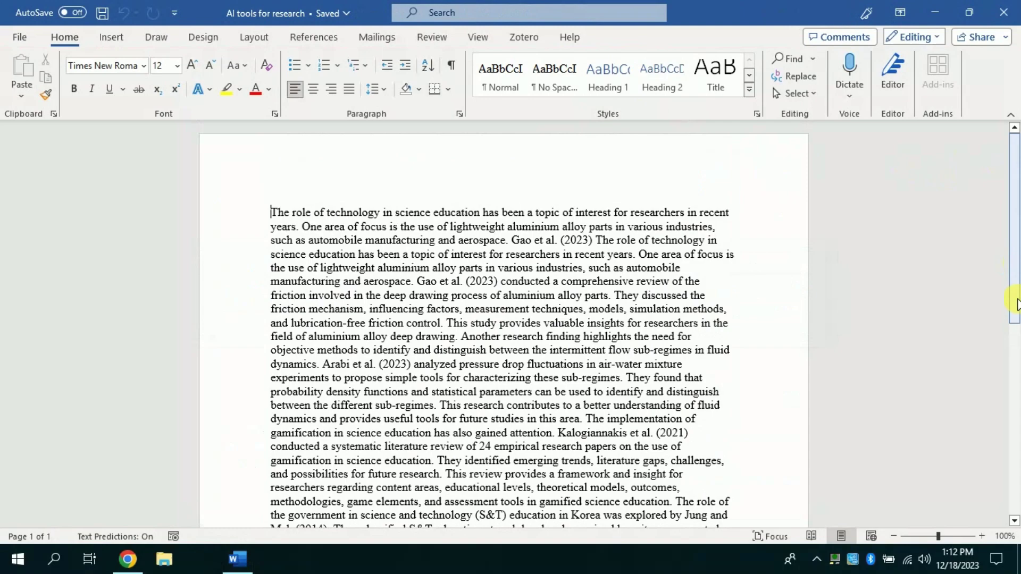
scroll(1013, 330, down, 2)
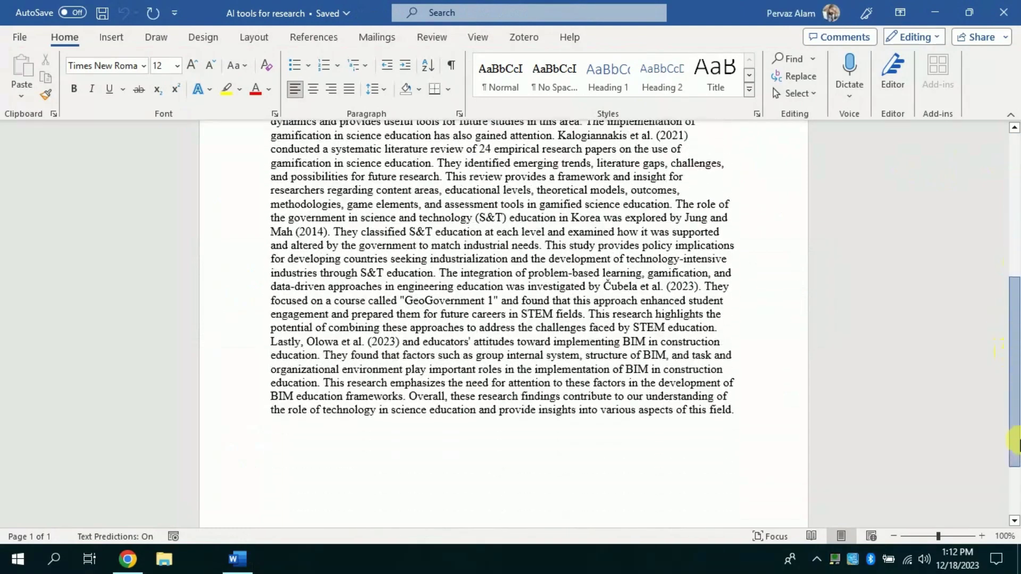
click(1004, 12)
Open the downloaded PDF version of the review from its folder.
click(924, 47)
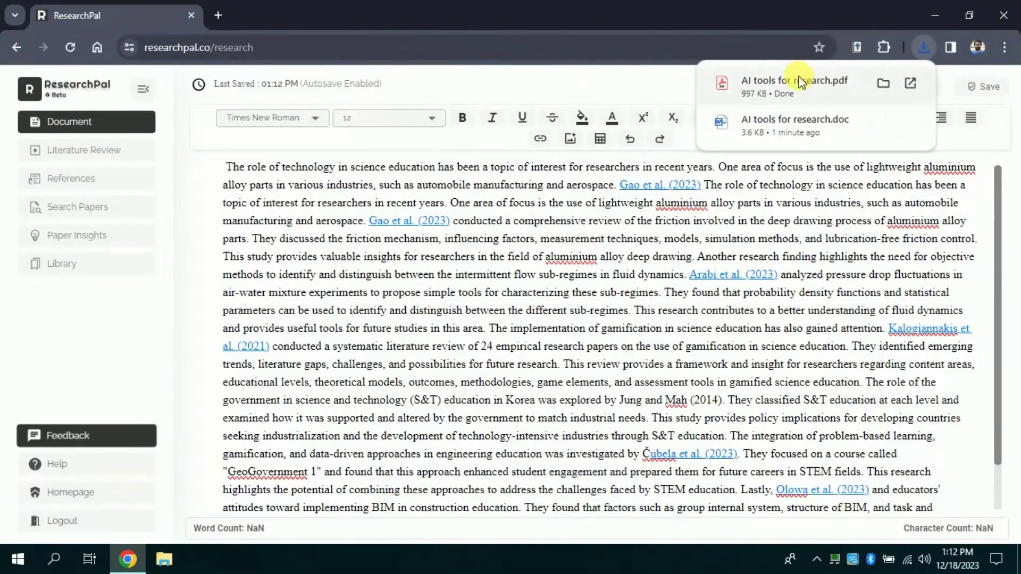
click(882, 83)
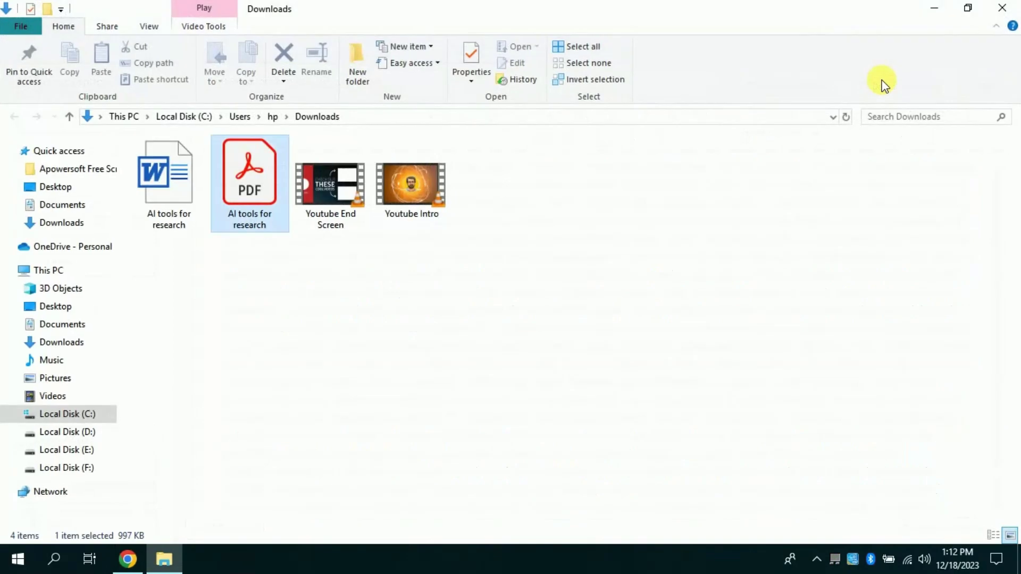
double_click(242, 190)
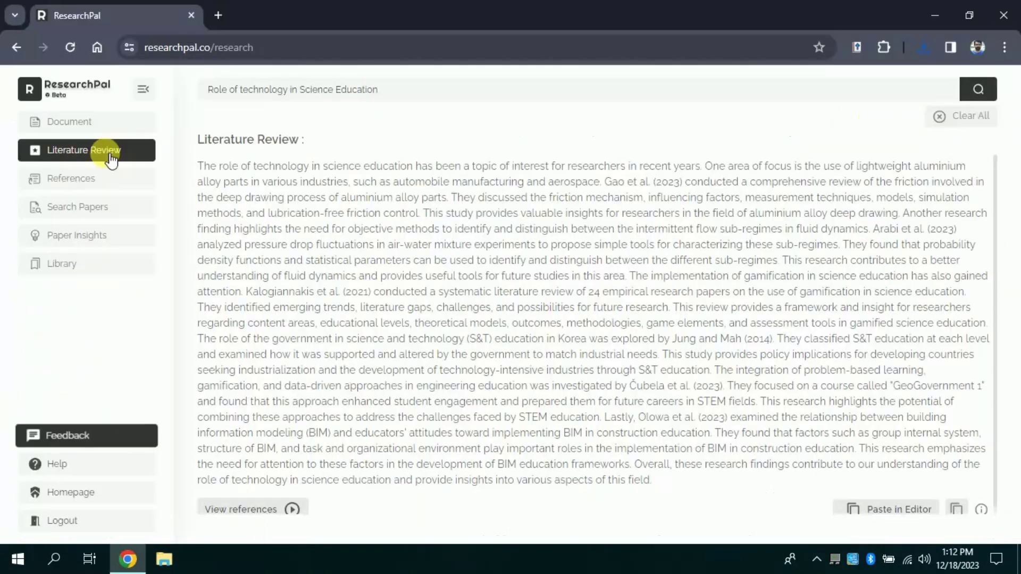
Show the six references and switch their format from MLA to Chicago, then APA.
click(98, 179)
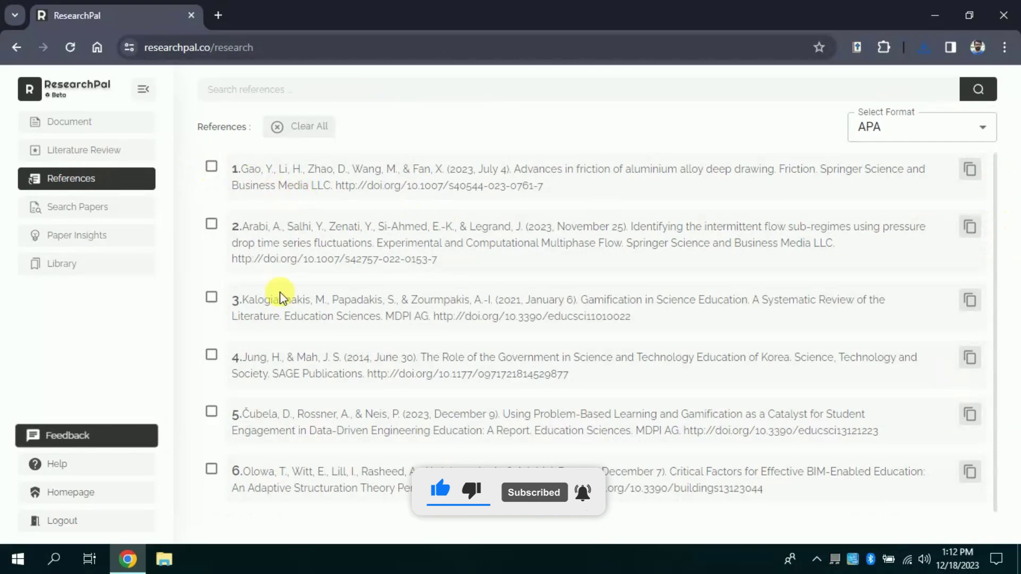
click(913, 134)
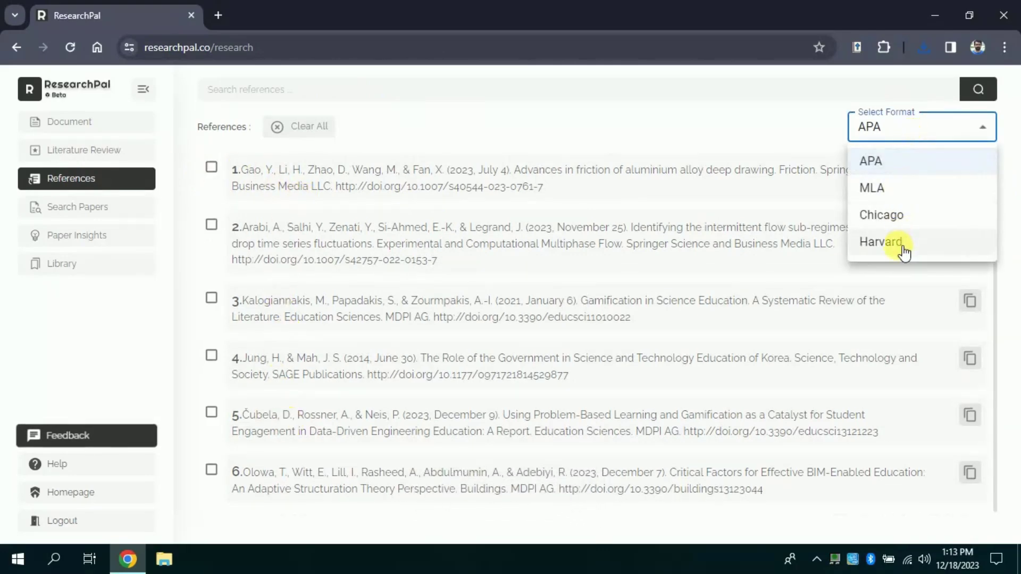
click(893, 197)
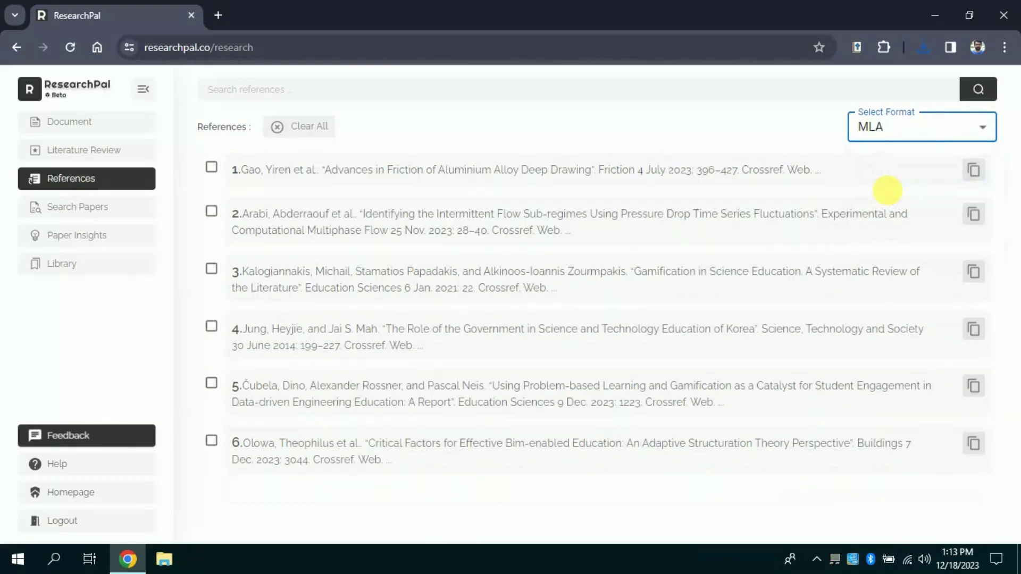
click(886, 139)
click(888, 216)
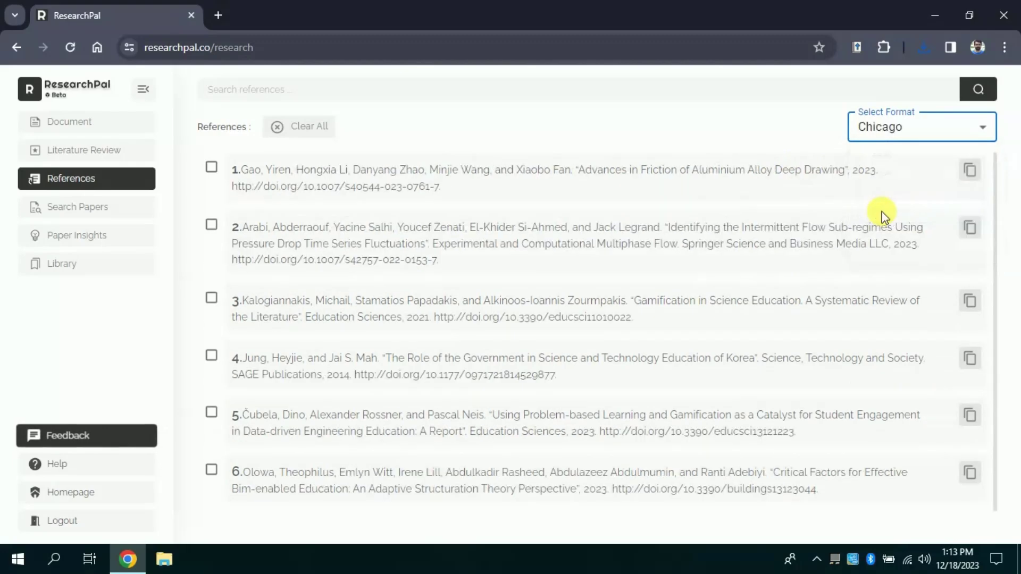
click(897, 143)
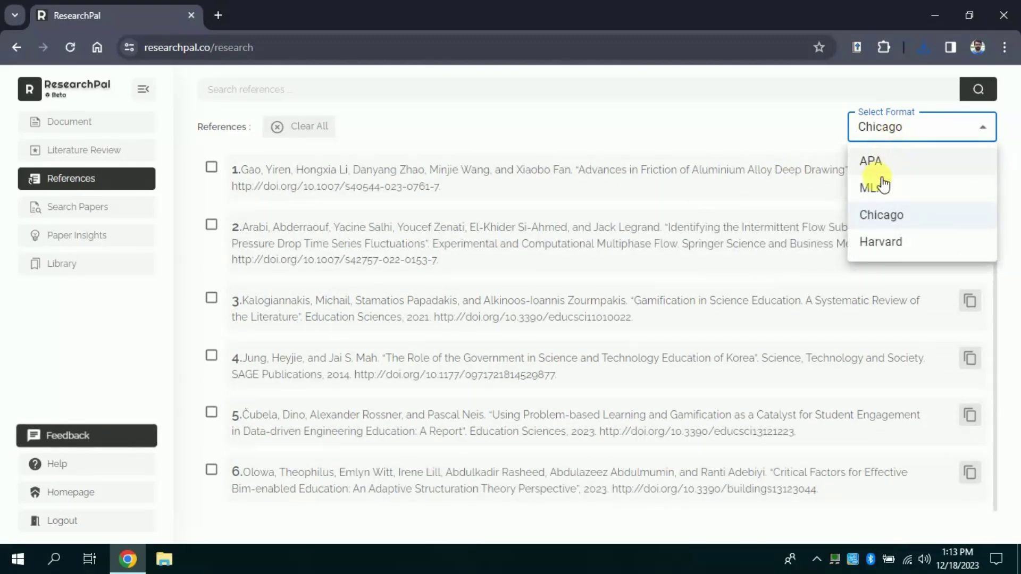
click(877, 163)
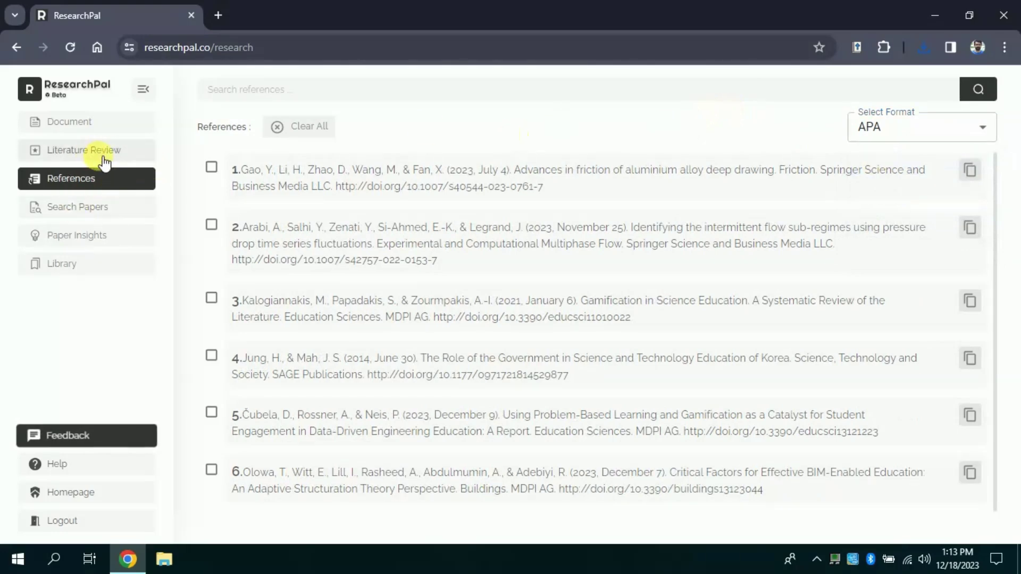
Search papers on 'Role of technology in Science' from the Search Papers page.
click(90, 210)
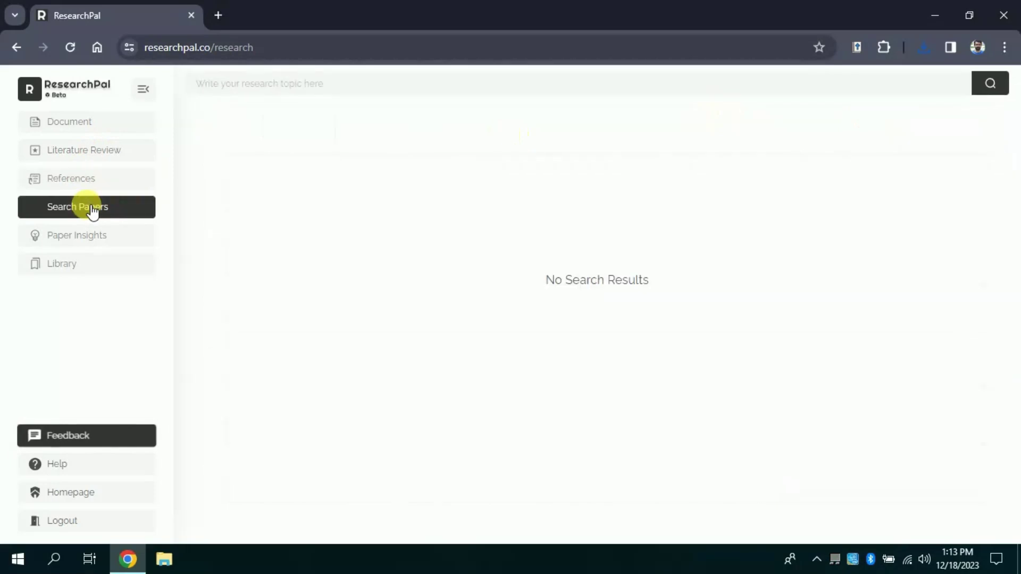
click(332, 93)
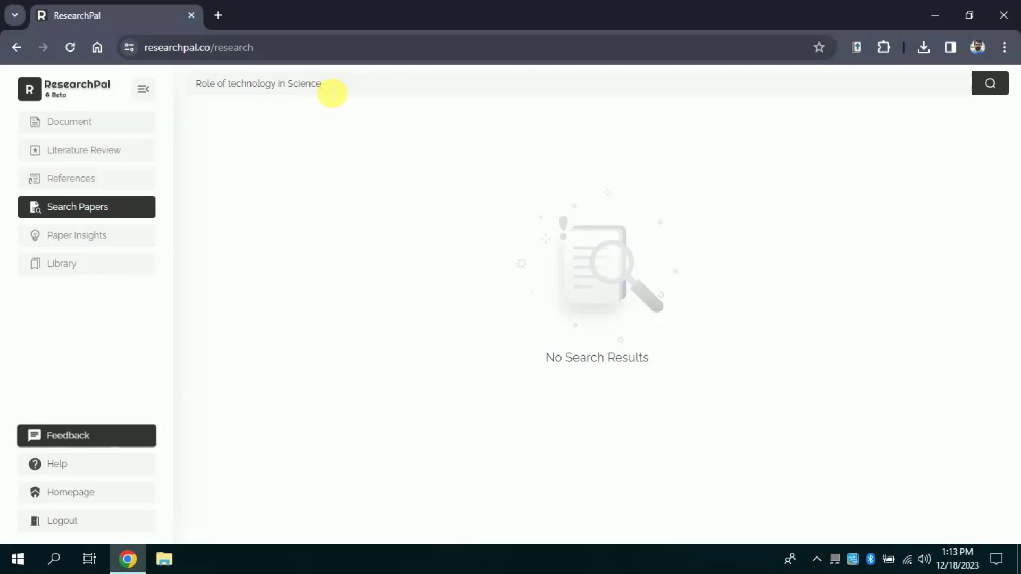
click(992, 84)
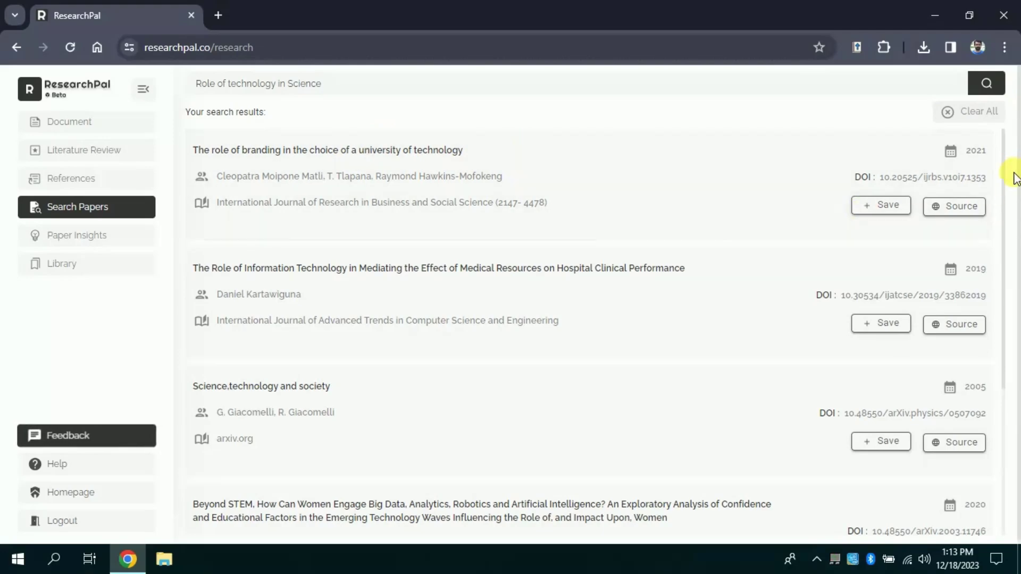
Save the 2024 paper 'Advances in friction of aluminium alloy deep drawing' from the search results.
scroll(1007, 169, down, 10)
click(872, 343)
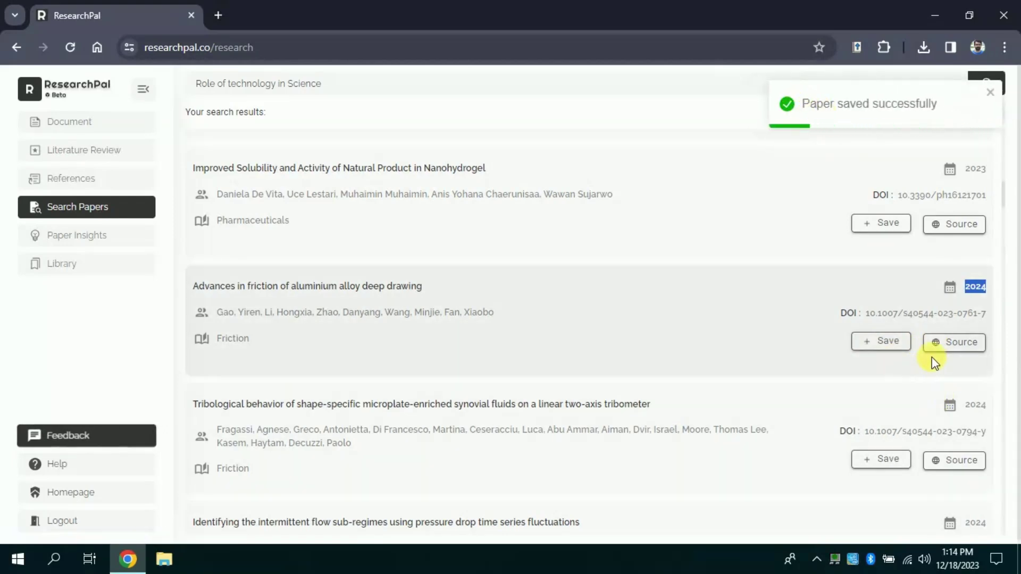
Open the deep drawing paper's Springer Link source, read its abstract, then close the tab.
click(940, 354)
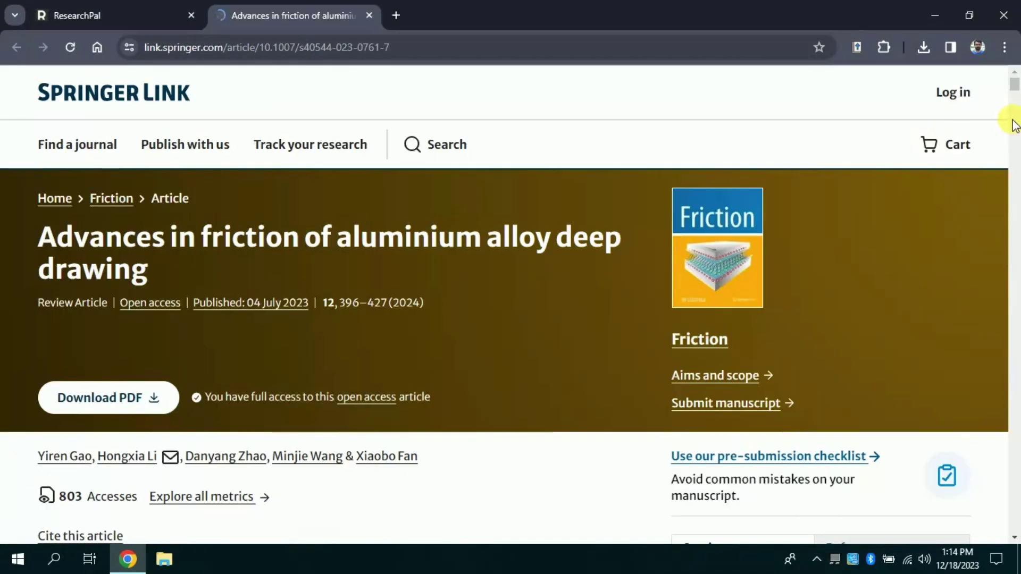
scroll(1014, 126, down, 5)
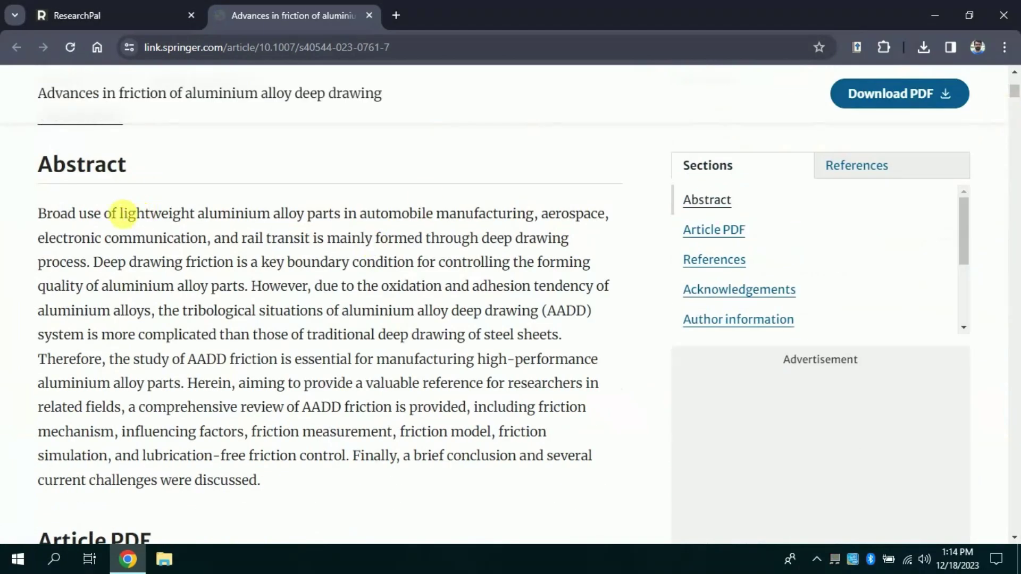
drag(37, 213, 259, 290)
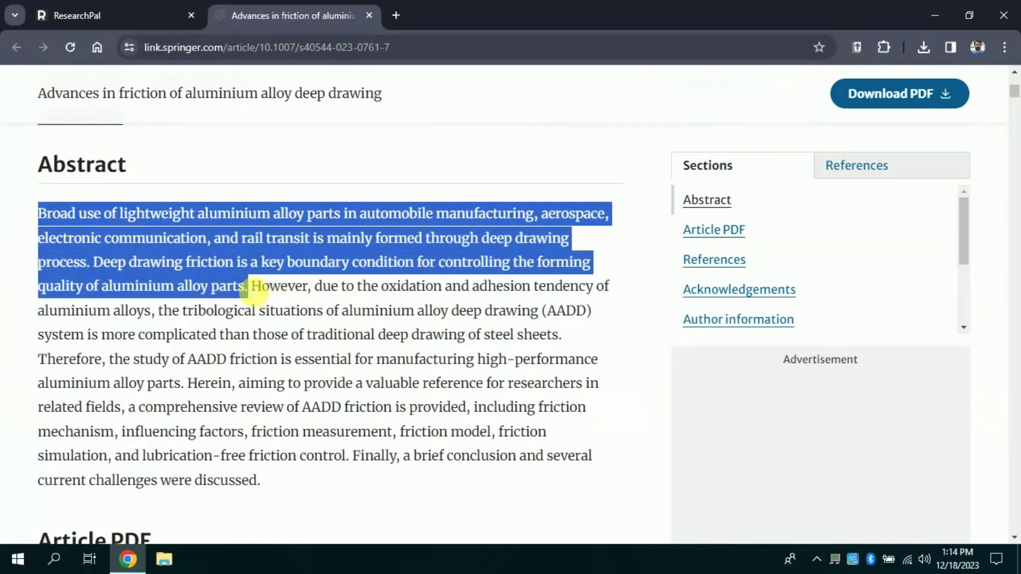
key(ctrl+w)
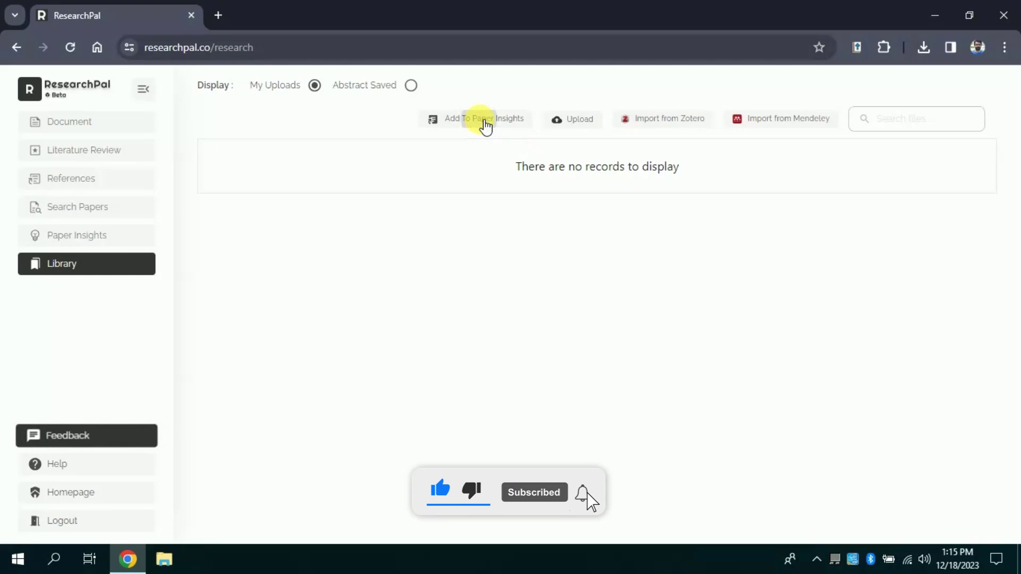
Upload a PDF from the computer so the Library lists three papers, including 'Teaching with technology'.
click(485, 125)
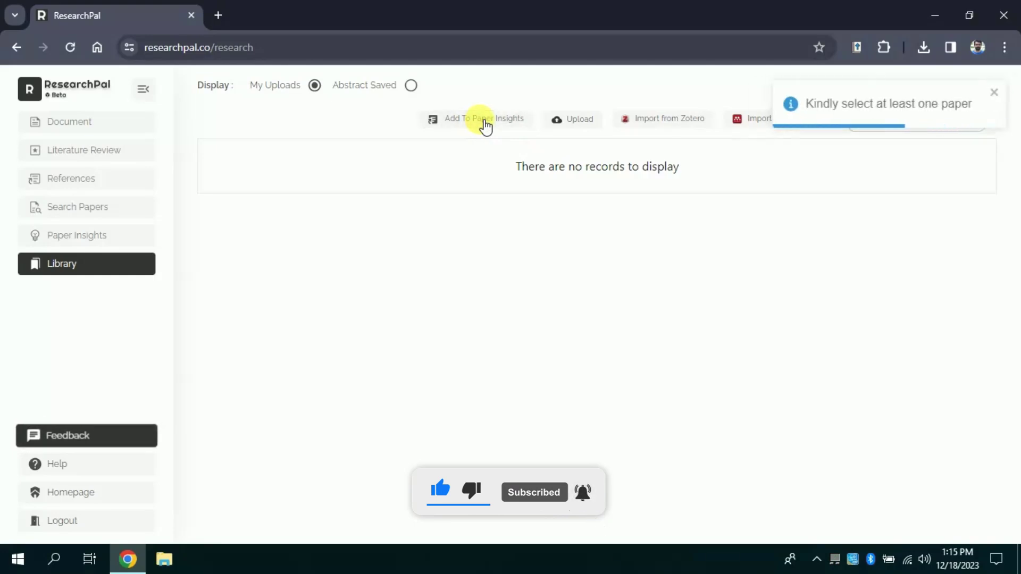
click(579, 127)
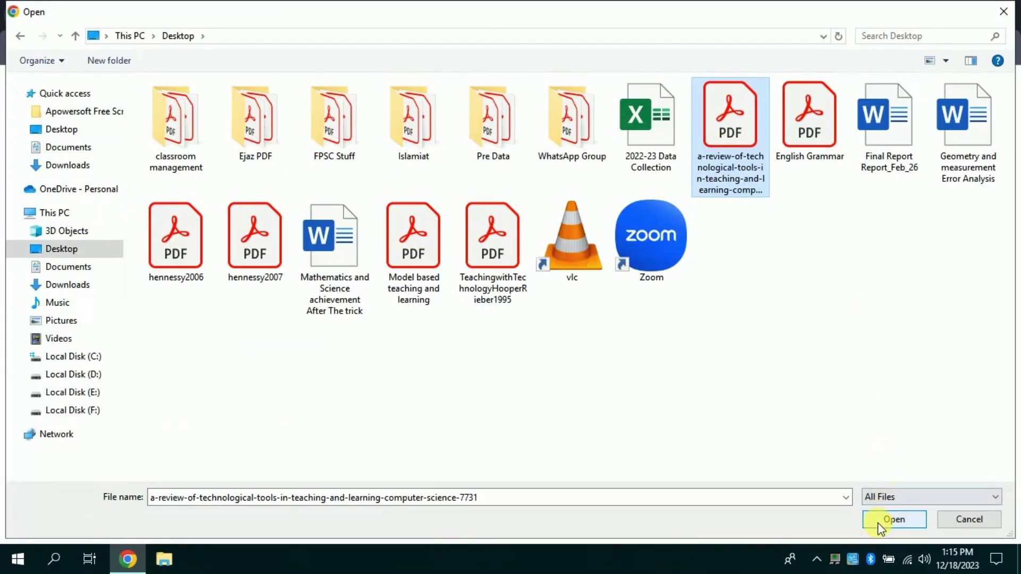
click(894, 519)
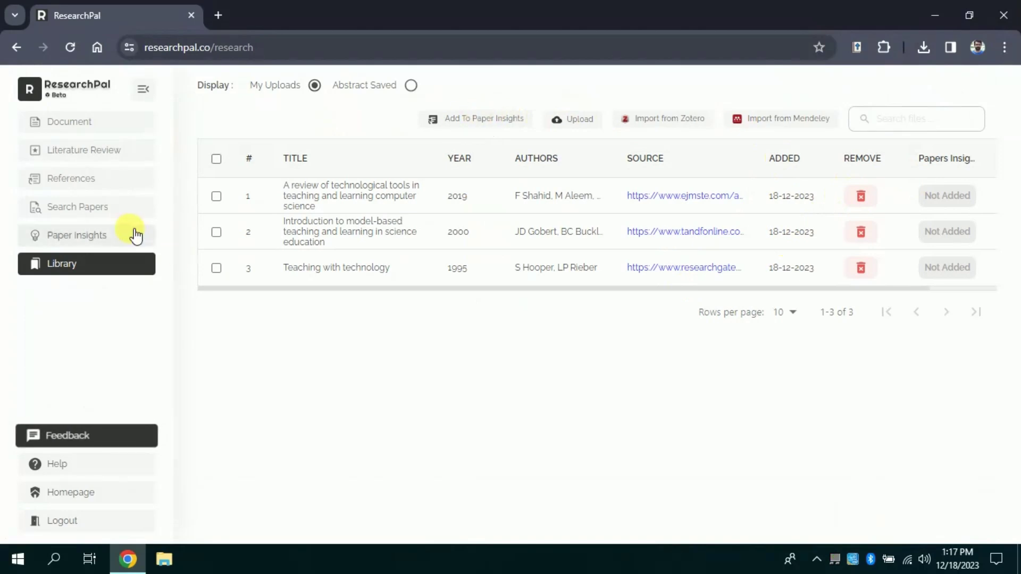
Select all three uploaded library papers and add them to Paper Insights for summaries.
click(133, 235)
click(117, 269)
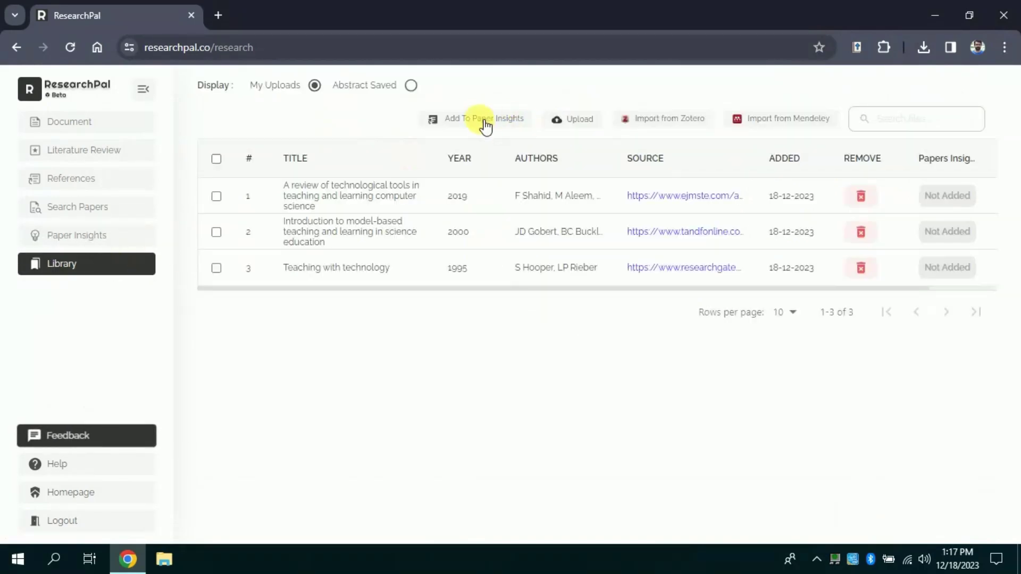
click(479, 125)
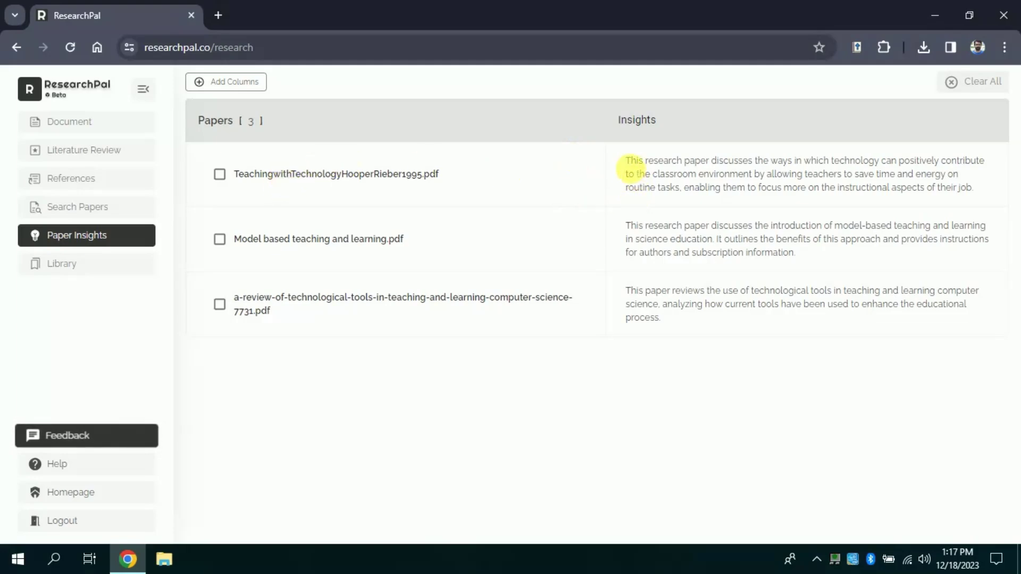
Read the first two papers' insight summaries, then bring up the Add Columns list.
drag(632, 164, 901, 212)
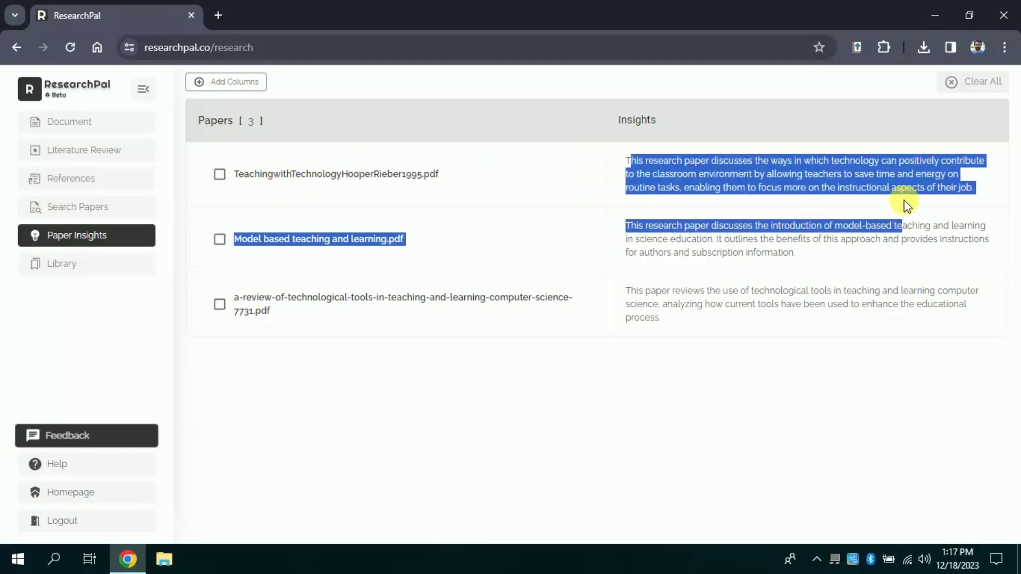
click(931, 197)
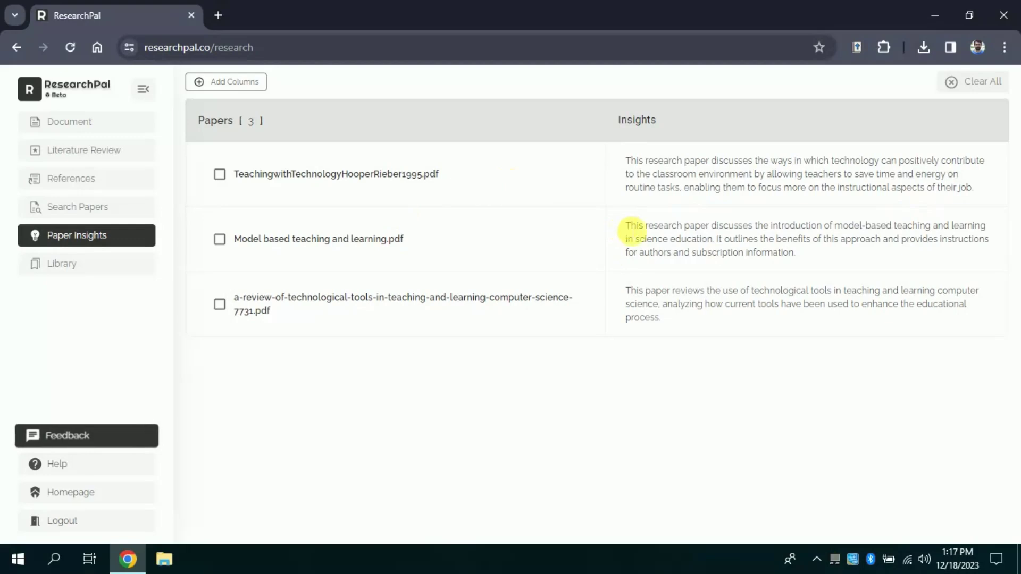
drag(632, 229, 814, 270)
click(814, 270)
click(211, 85)
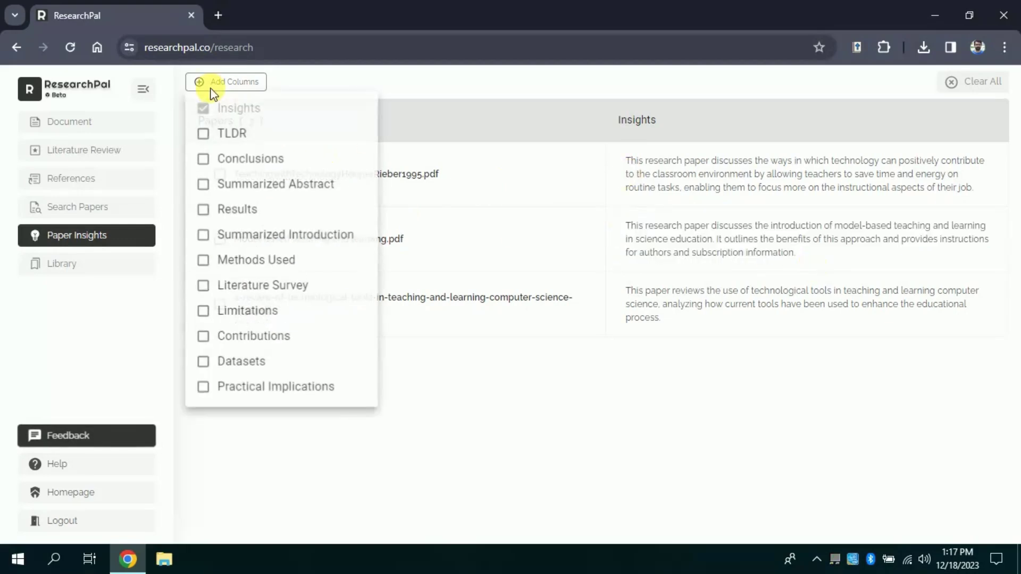
Add Conclusions, Results and Limitations columns to the table and scroll right to view them.
click(205, 161)
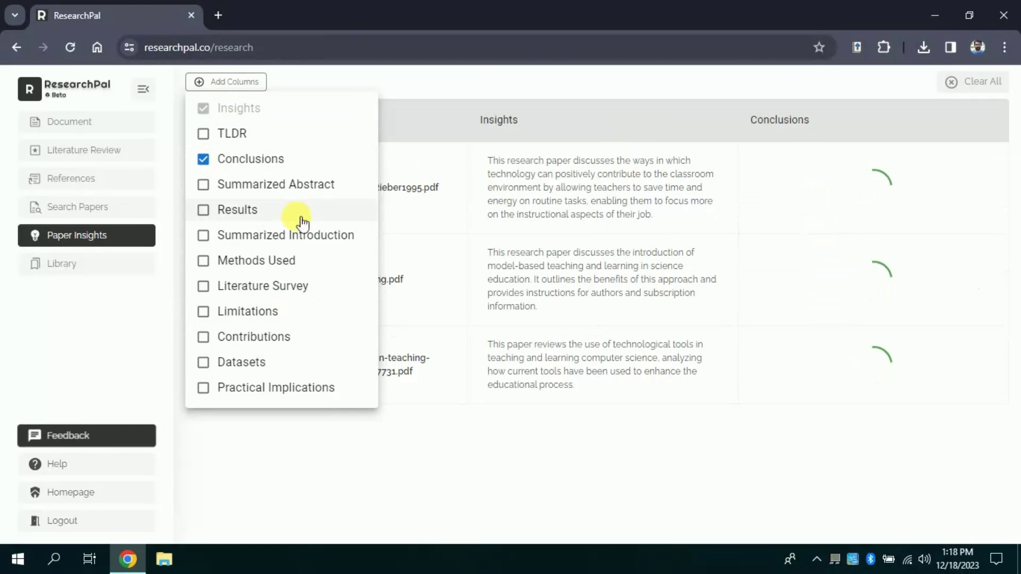
click(204, 210)
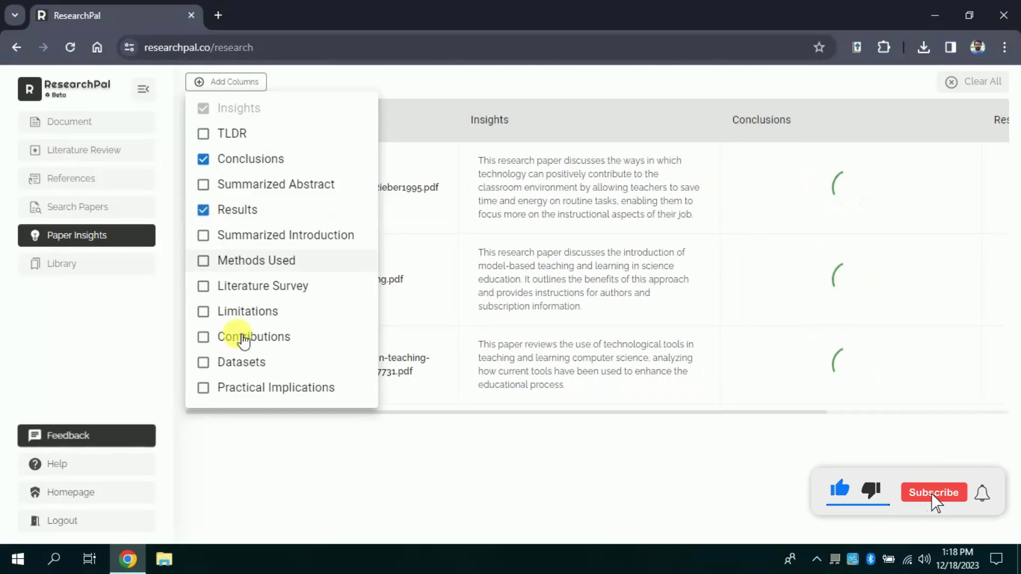
click(210, 318)
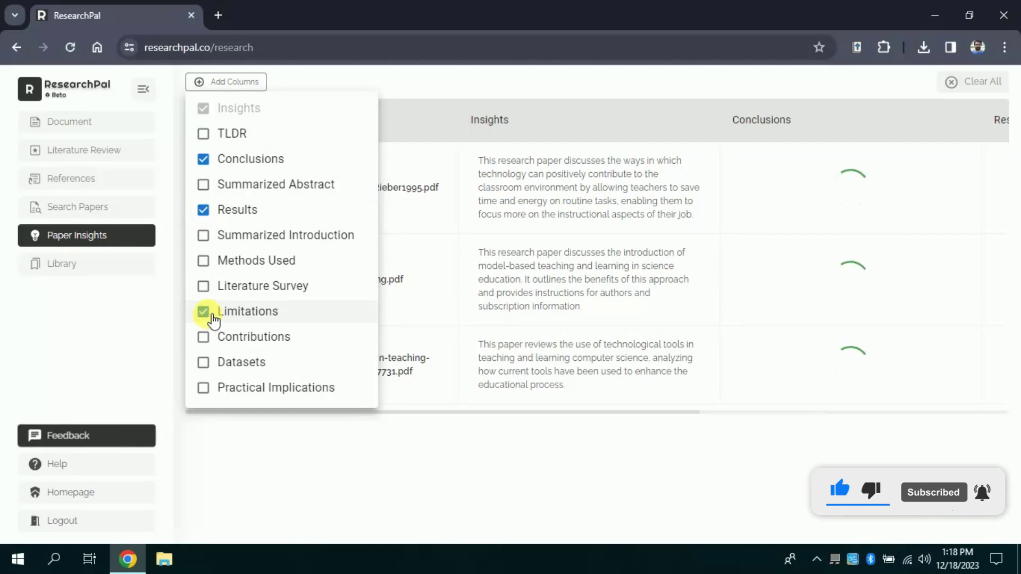
click(337, 80)
scroll(752, 415, right, 5)
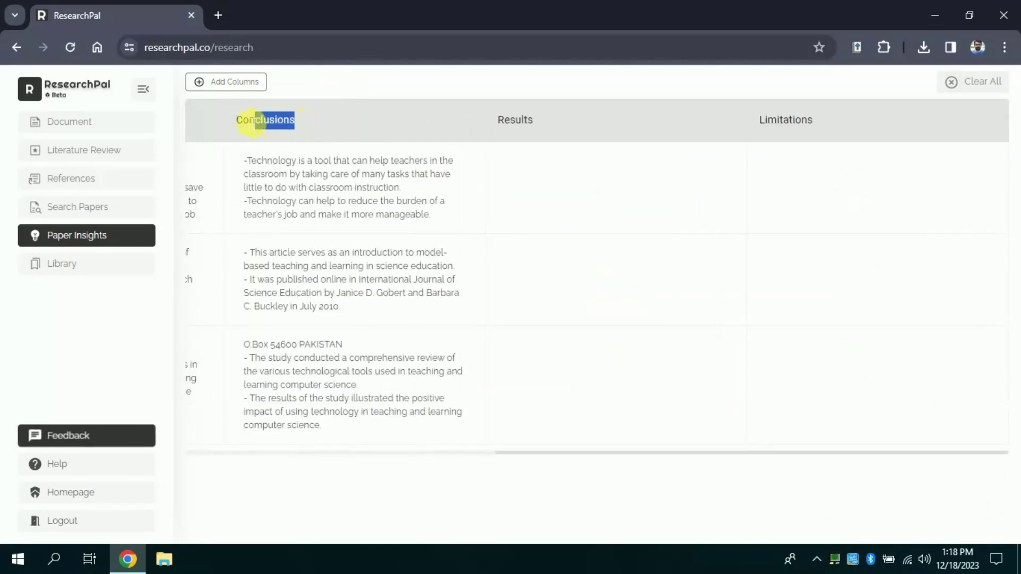
Highlight the first paper's main result in the Results column to read it.
drag(538, 130, 511, 127)
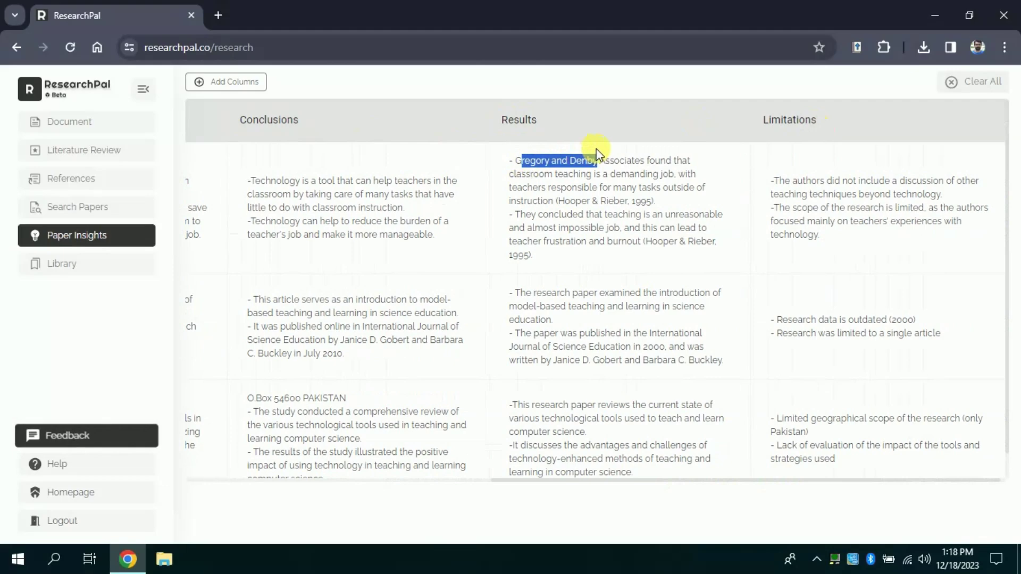
drag(597, 154, 655, 202)
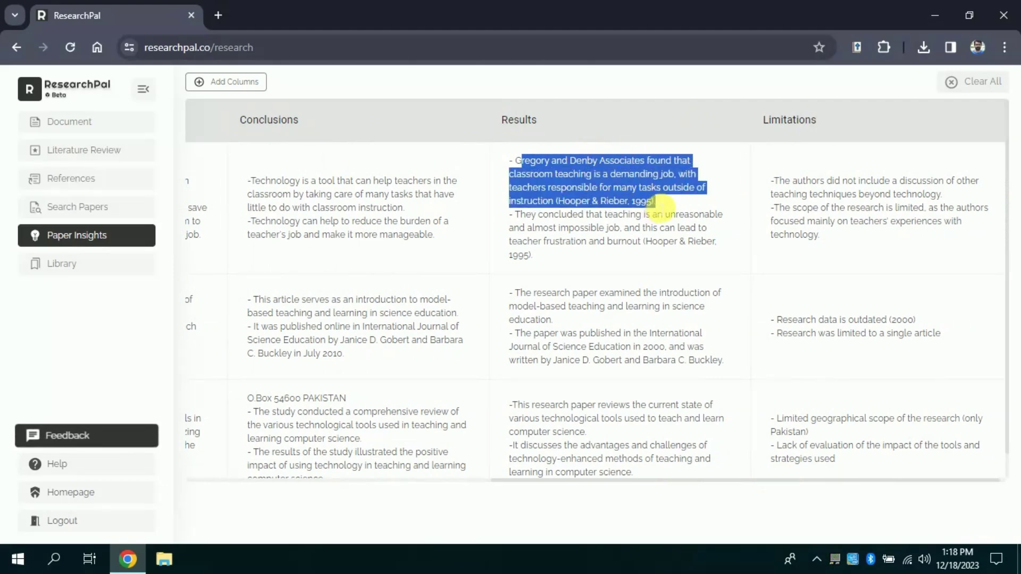